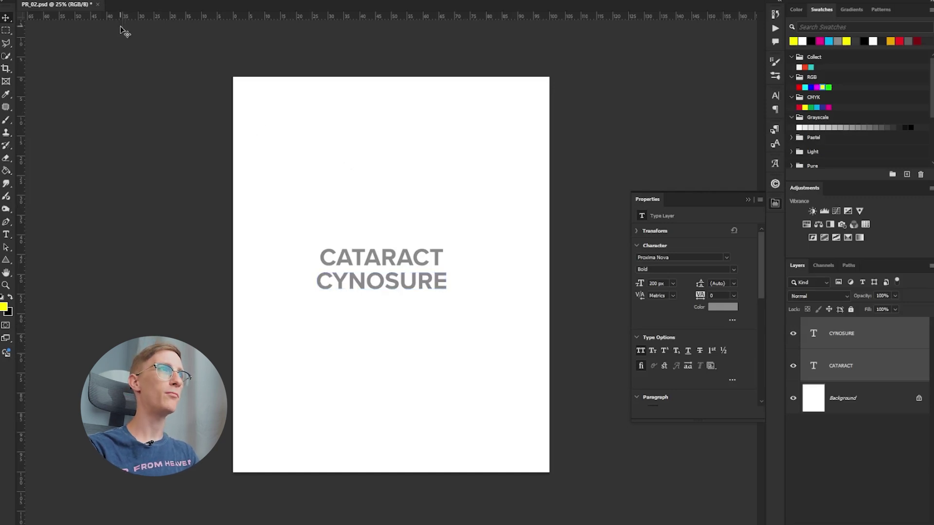
- Create a guide layout with 6 columns (2.326% gutter), 12 rows (1.55% gutter), and margins of 3.101% top and bottom, 3.876% left and right
{"action": "left_click", "coordinate": [203, 8]}
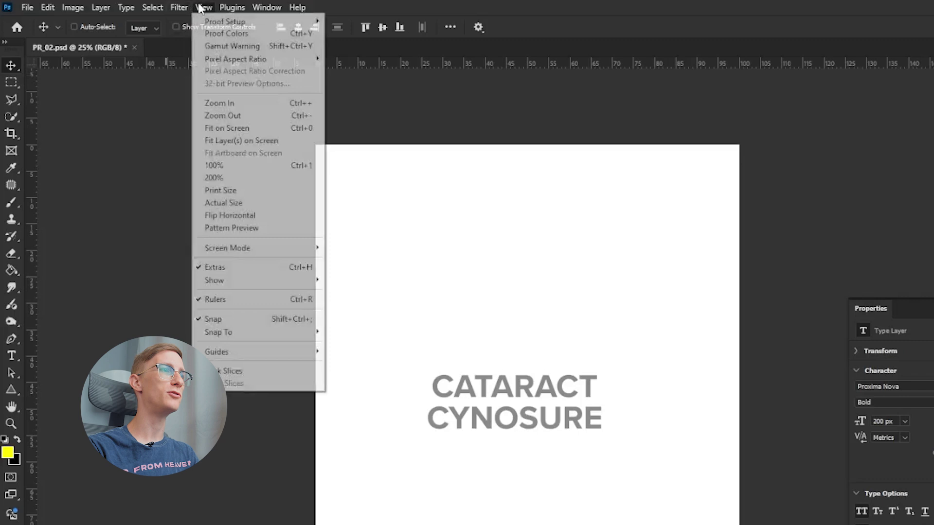
{"action": "mouse_move", "coordinate": [281, 355]}
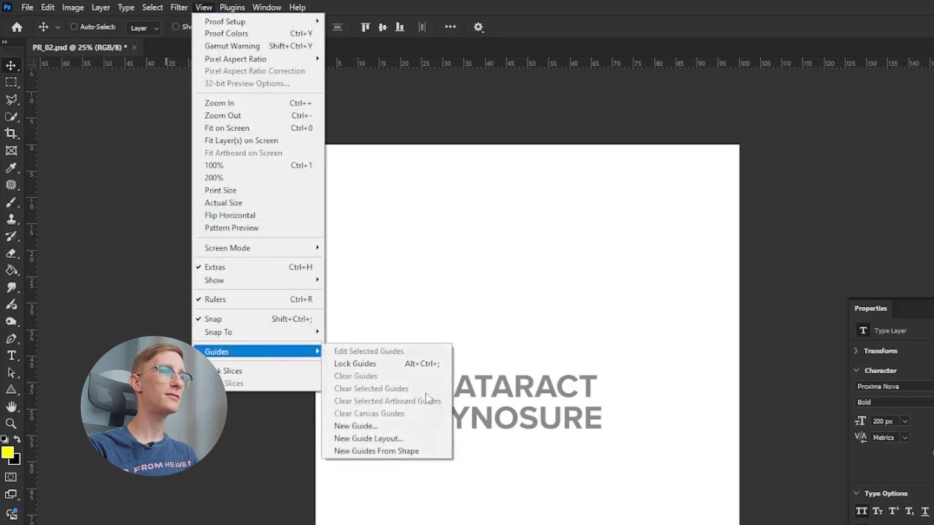
{"action": "left_click", "coordinate": [414, 438]}
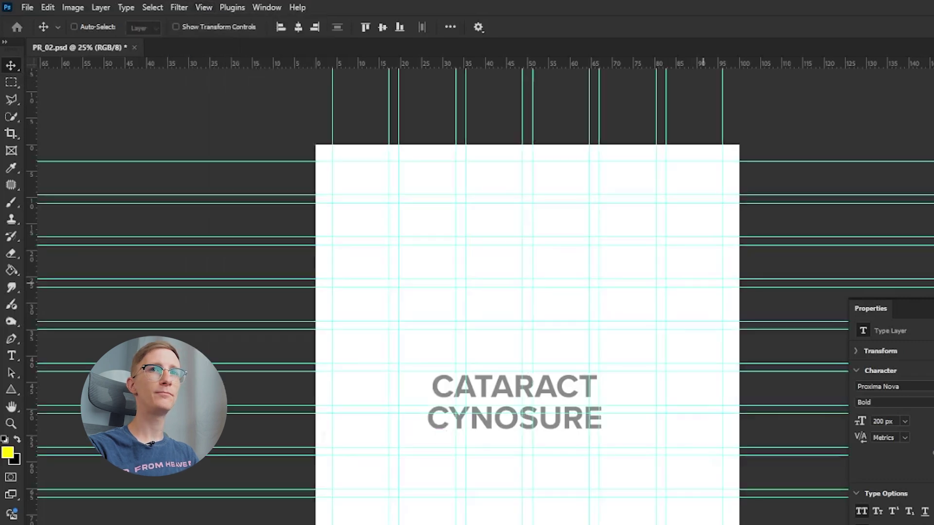
{"action": "left_click_drag", "start_coordinate": [301, 130], "coordinate": [230, 130]}
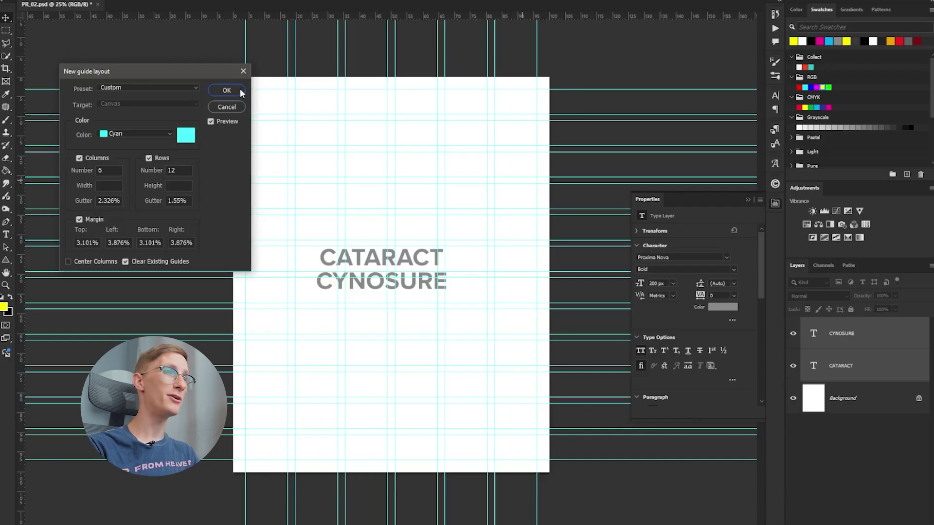
{"action": "left_click", "coordinate": [226, 90]}
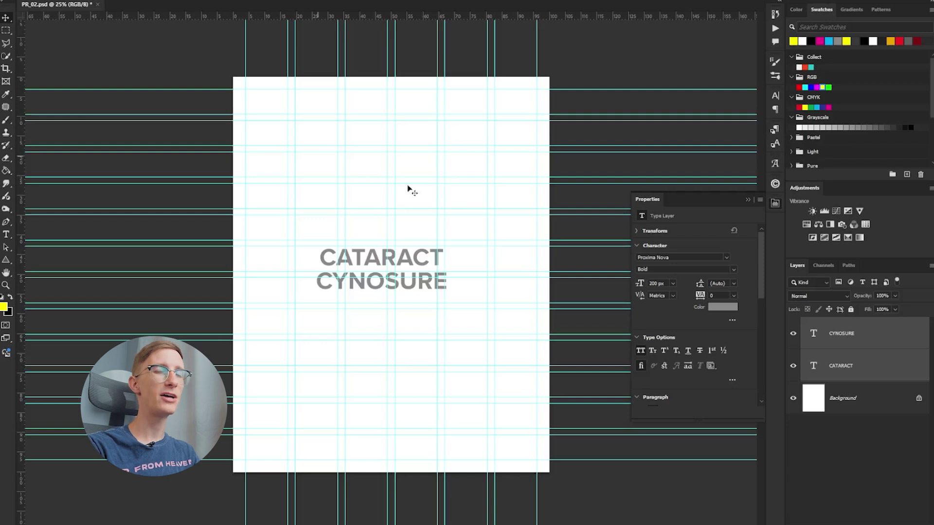
- Hide the CYNOSURE text layer and recolor the CATARACT text black
{"action": "key", "text": "z"}
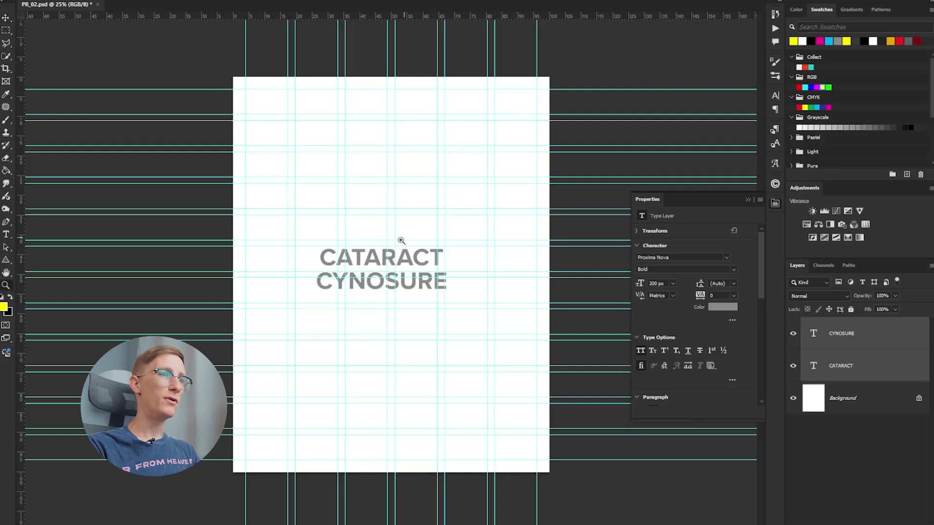
{"action": "left_click_drag", "start_coordinate": [401, 241], "coordinate": [432, 250]}
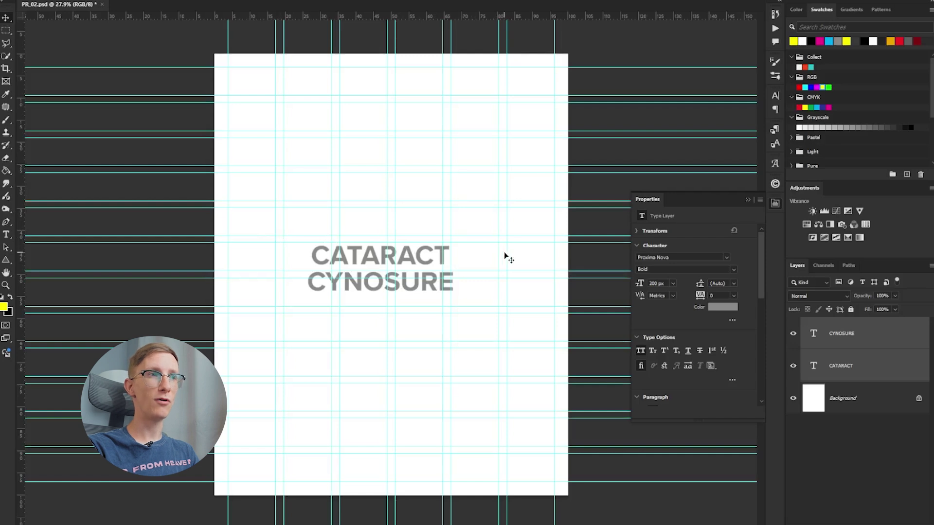
{"action": "key", "text": "z"}
{"action": "left_click_drag", "start_coordinate": [404, 253], "coordinate": [398, 290]}
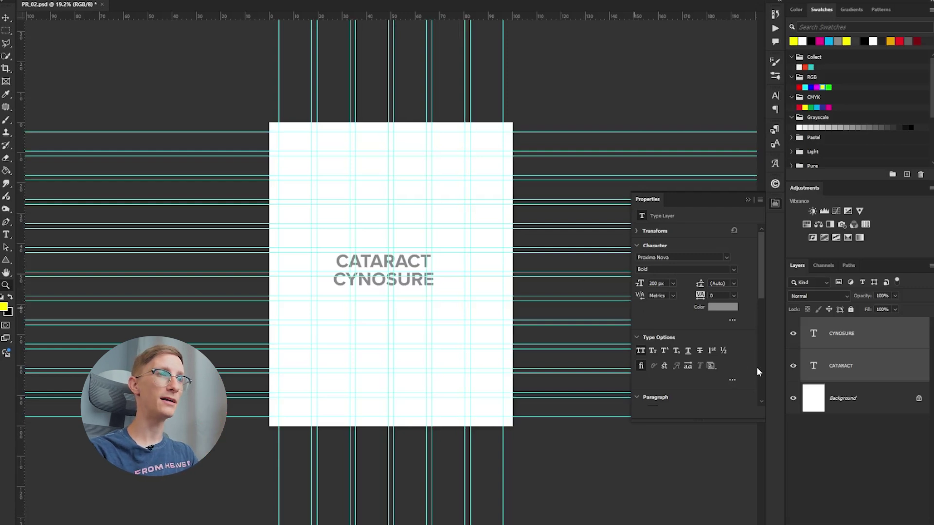
{"action": "left_click", "coordinate": [793, 334]}
{"action": "left_click", "coordinate": [838, 369]}
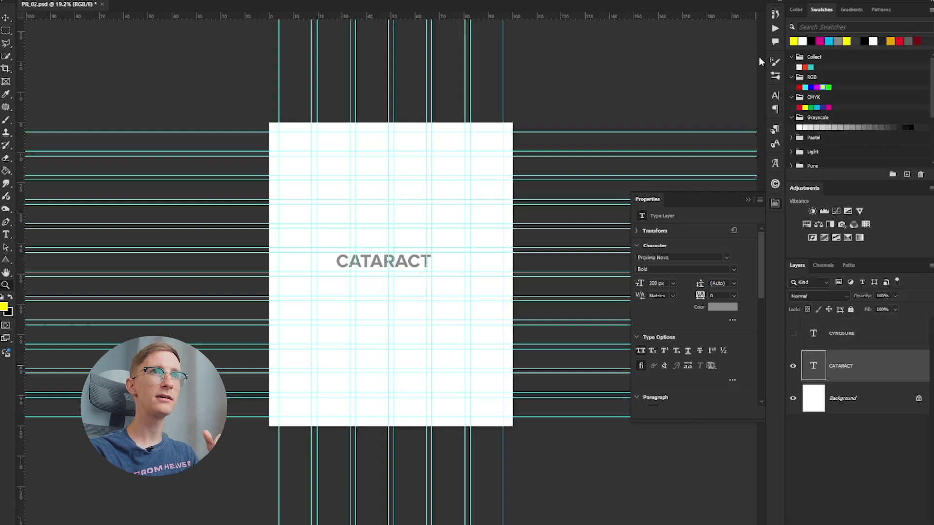
{"action": "left_click", "coordinate": [811, 40]}
{"action": "key", "text": "alt+BackSpace"}
- Scale the CATARACT text up to about 272 px with the guides hidden, and turn the guides back on
{"action": "key", "text": "ctrl+plus"}
{"action": "key", "text": "ctrl+semicolon"}
{"action": "key", "text": "ctrl+t"}
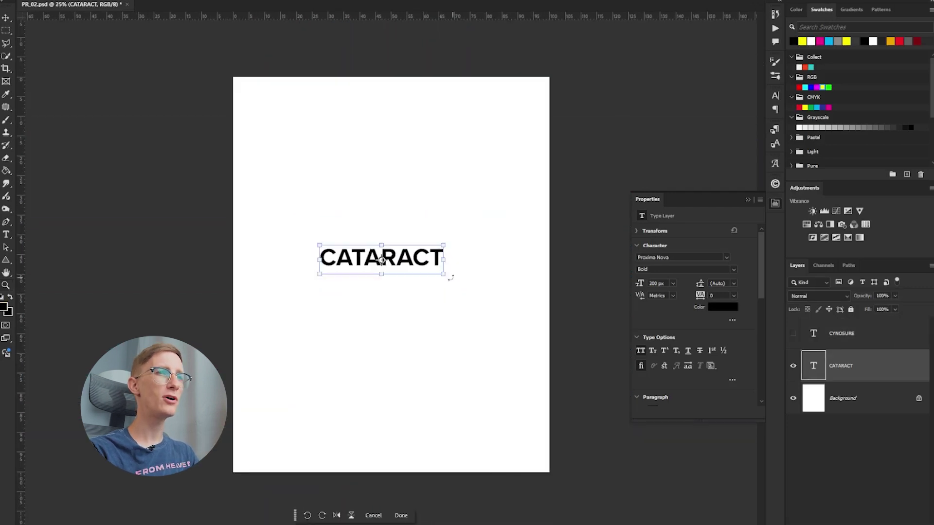
{"action": "left_click_drag", "start_coordinate": [448, 276], "coordinate": [463, 294]}
{"action": "key", "text": "Return"}
{"action": "left_click", "coordinate": [793, 365]}
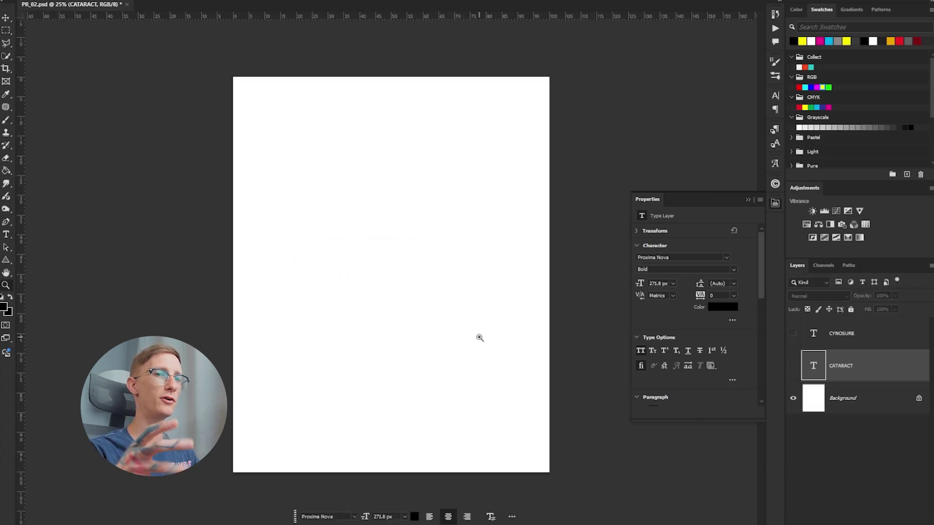
{"action": "left_click", "coordinate": [788, 372]}
{"action": "key", "text": "ctrl+semicolon"}
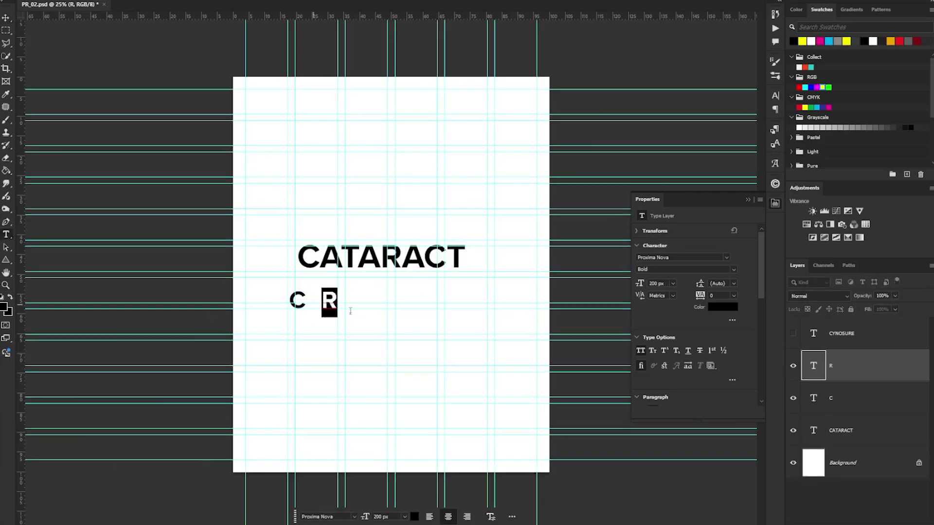
- Create the remaining letters of CATARACT as separate 200 px text layers in a row after the C
{"action": "type", "text": "A"}
{"action": "left_click_drag", "start_coordinate": [354, 300], "coordinate": [403, 300]}
{"action": "type", "text": "R"}
{"action": "left_click_drag", "start_coordinate": [403, 300], "coordinate": [454, 300]}
{"action": "type", "text": "A C T"}
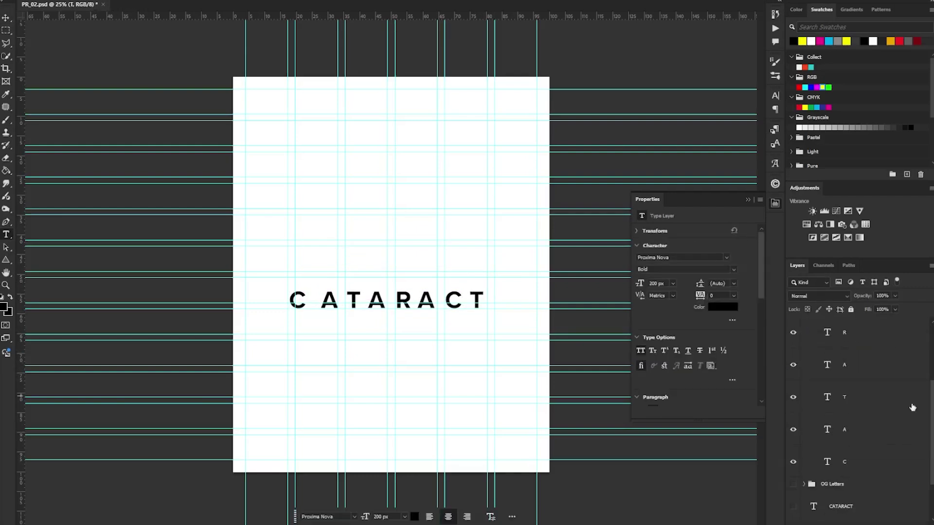
- Hide the guides and delete the first two A letter layers from the spaced-out word
{"action": "key", "text": "ctrl+semicolon"}
{"action": "key", "text": "ctrl+0"}
{"action": "left_click", "coordinate": [840, 460]}
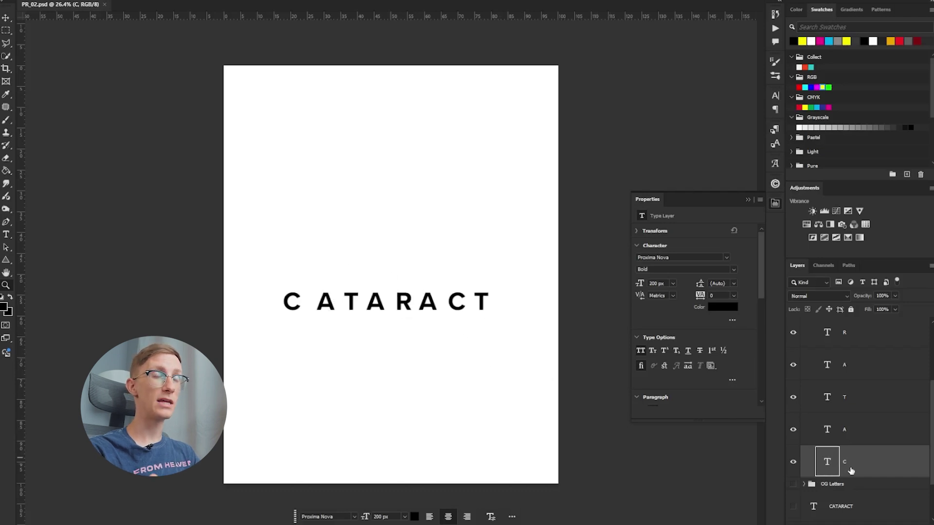
{"action": "scroll", "coordinate": [851, 470], "scroll_direction": "up", "scroll_amount": 2}
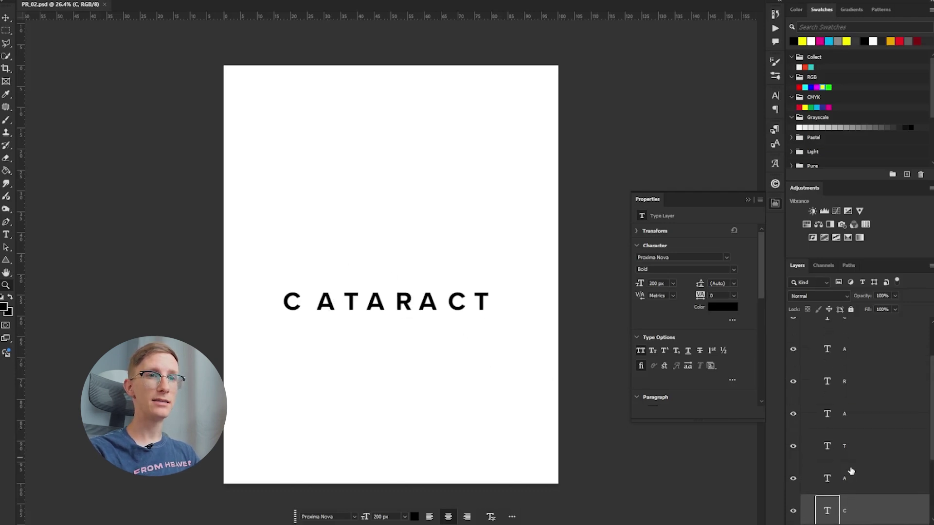
{"action": "left_click", "coordinate": [851, 469]}
{"action": "key", "text": "Delete"}
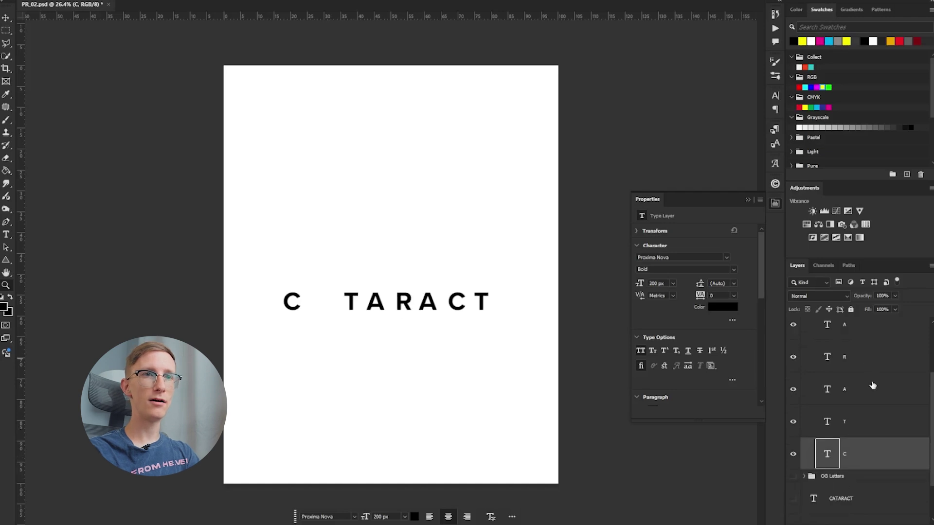
{"action": "left_click", "coordinate": [873, 386]}
{"action": "key", "text": "Delete"}
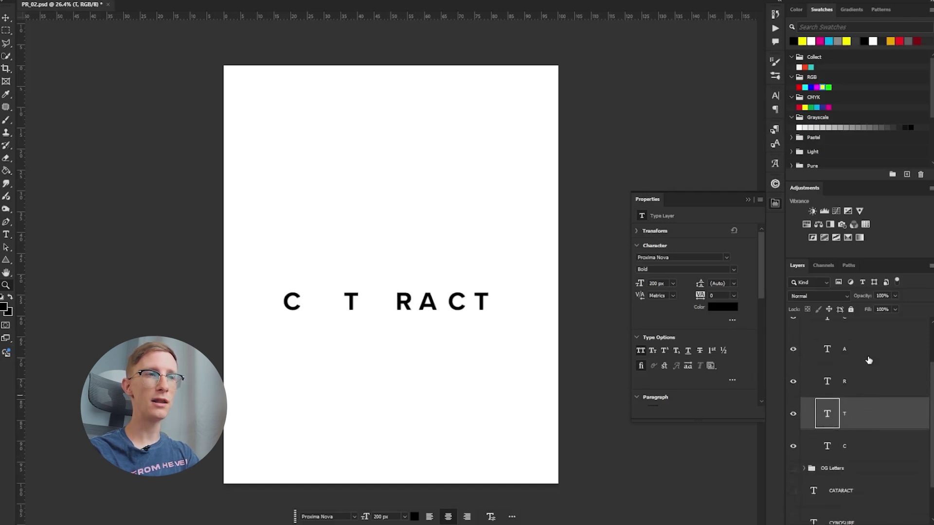
{"action": "left_click", "coordinate": [869, 360]}
{"action": "key", "text": "Delete"}
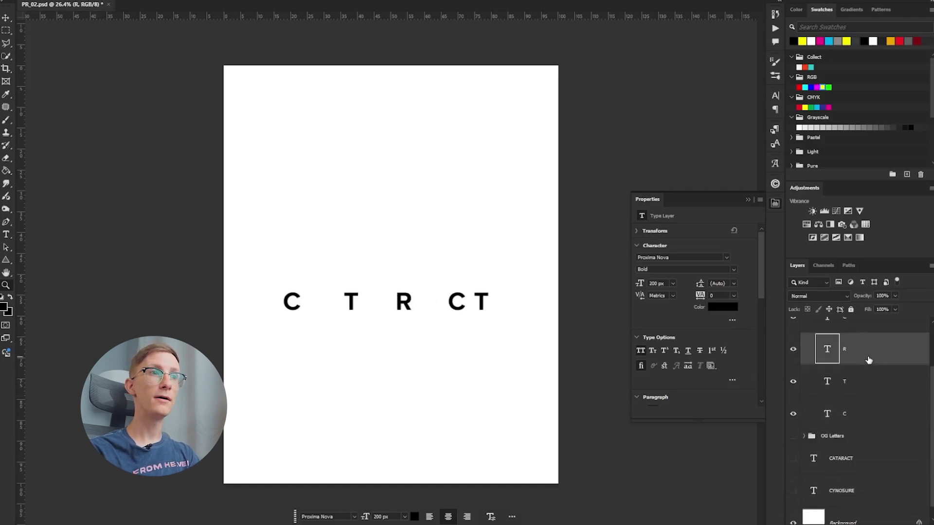
{"action": "key", "text": "ctrl+z"}
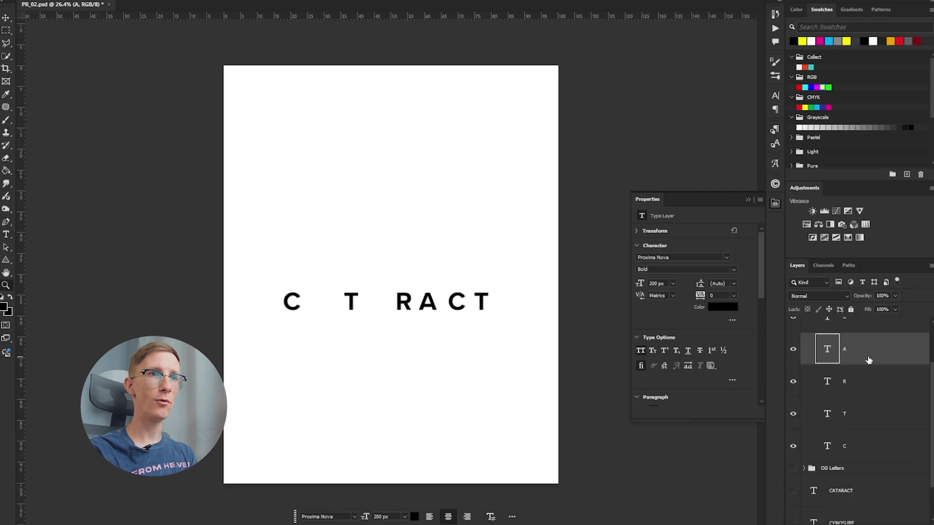
- Enlarge the remaining A to 800 px above the row and arrange the C, T, R, C and T letters around its sides
{"action": "left_click_drag", "start_coordinate": [391, 214], "coordinate": [403, 222]}
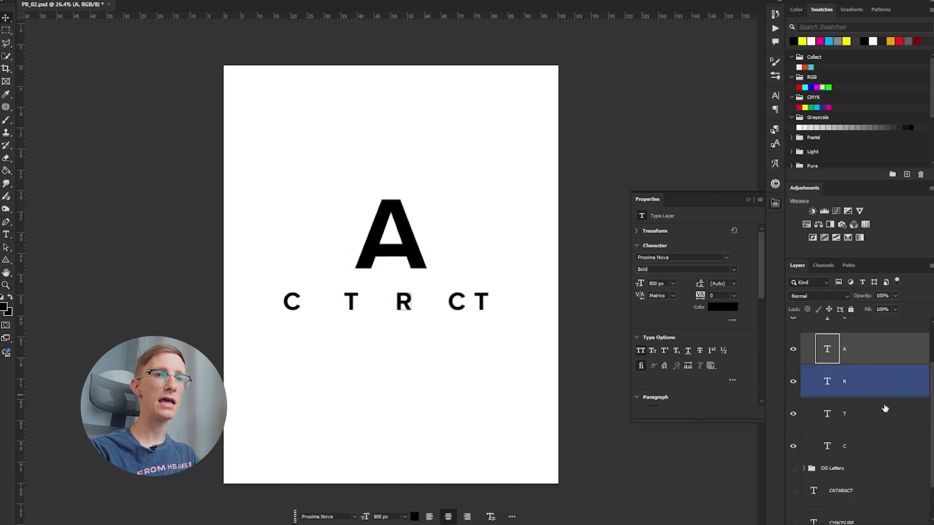
{"action": "left_click", "coordinate": [856, 446]}
{"action": "left_click_drag", "start_coordinate": [306, 309], "coordinate": [360, 211]}
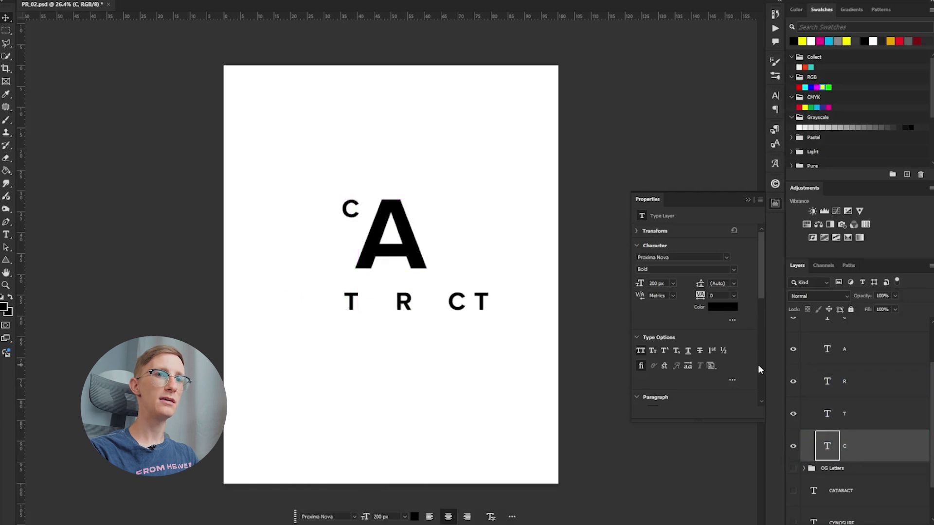
{"action": "left_click", "coordinate": [899, 418]}
{"action": "left_click_drag", "start_coordinate": [358, 302], "coordinate": [435, 212]}
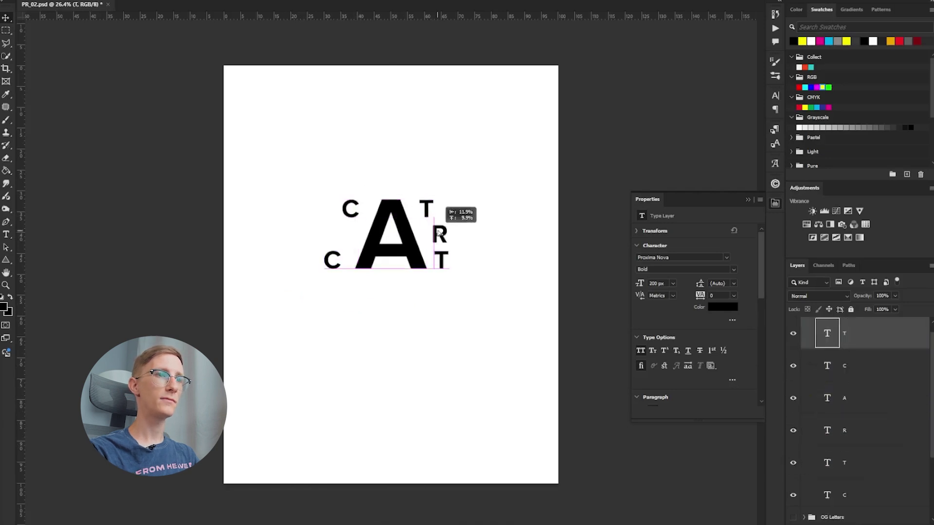
{"action": "left_click_drag", "start_coordinate": [439, 233], "coordinate": [440, 237]}
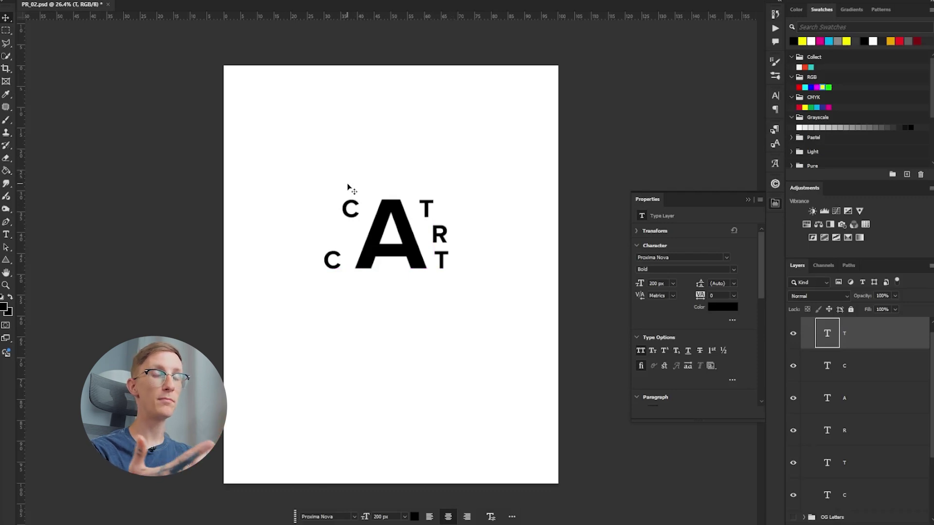
- Enlarge the letter arrangement in group 1, with the A at about 1088 px and the small letters in straight columns on both sides
{"action": "key", "text": "z"}
{"action": "left_click_drag", "start_coordinate": [403, 195], "coordinate": [396, 234]}
{"action": "key", "text": "ctrl+;"}
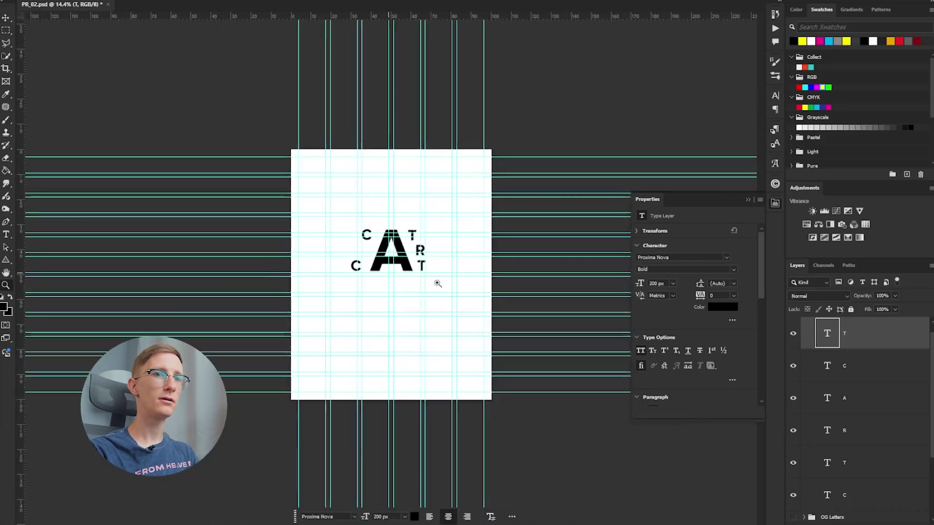
{"action": "scroll", "coordinate": [855, 382], "scroll_direction": "up", "scroll_amount": 1}
{"action": "scroll", "coordinate": [849, 372], "scroll_direction": "down", "scroll_amount": 1}
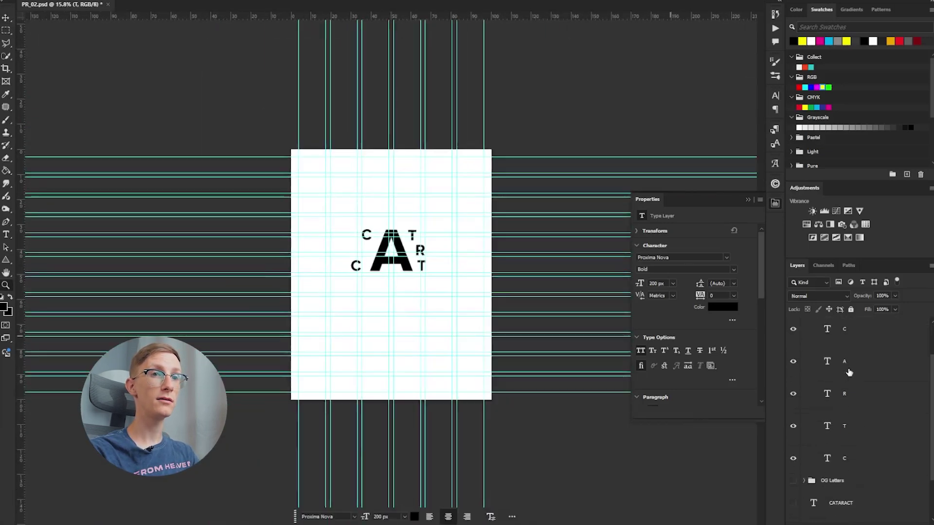
{"action": "scroll", "coordinate": [862, 462], "scroll_direction": "up", "scroll_amount": 1}
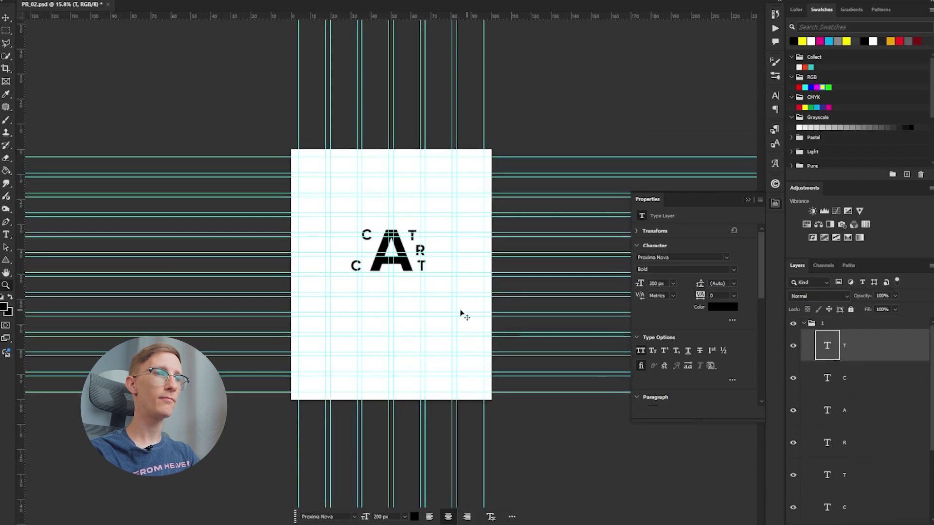
{"action": "key", "text": "ctrl+t"}
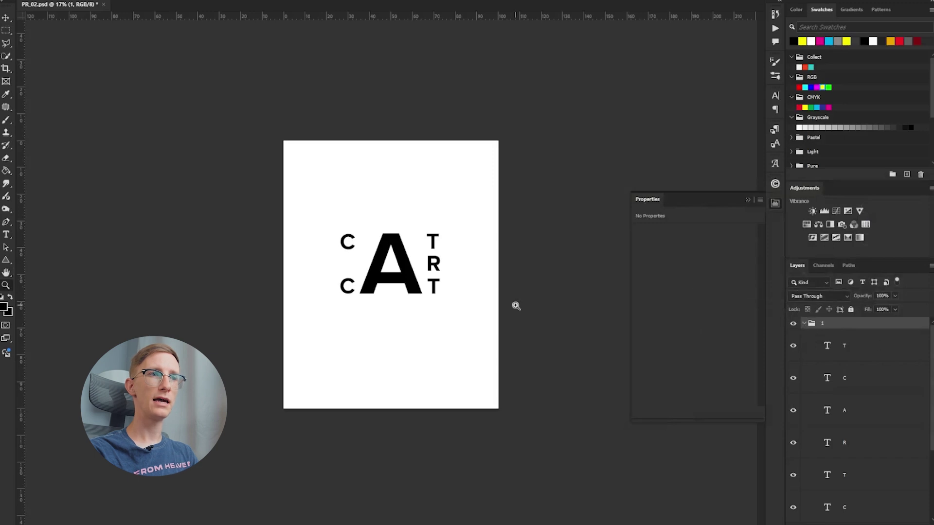
- Duplicate letter group 1, rename the copy 2, and hide the original group
{"action": "left_click", "coordinate": [805, 323]}
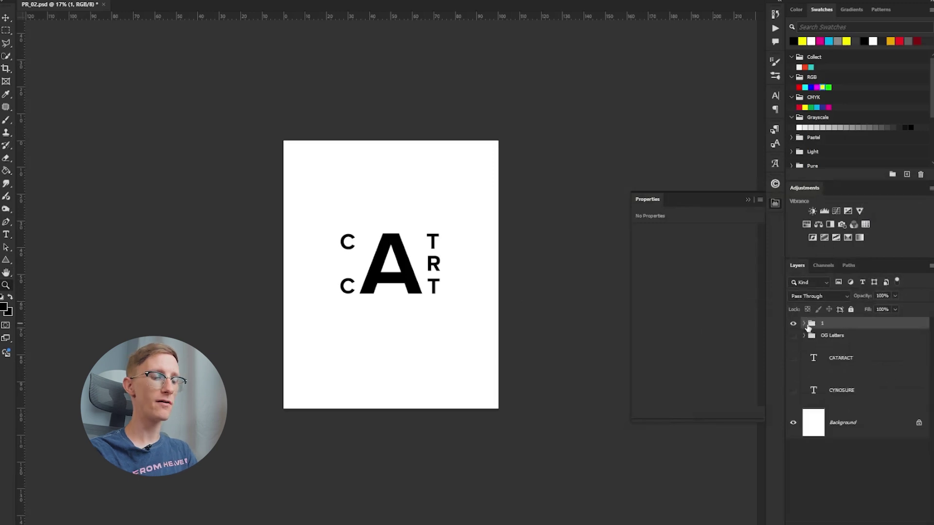
{"action": "key", "text": "ctrl+j"}
{"action": "double_click", "coordinate": [828, 324]}
{"action": "type", "text": "2"}
{"action": "key", "text": "Return"}
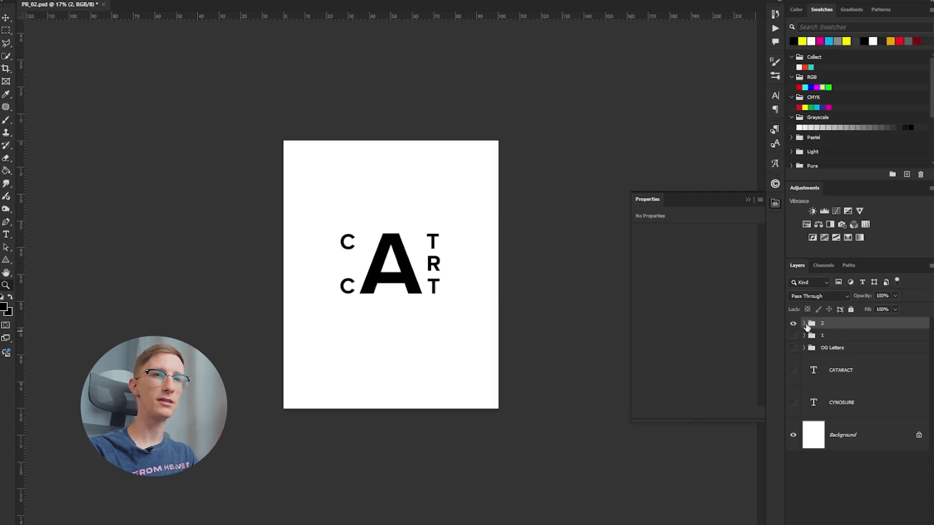
- Turn the large A in group 2 upside down
{"action": "left_click", "coordinate": [804, 323]}
{"action": "left_click", "coordinate": [852, 382]}
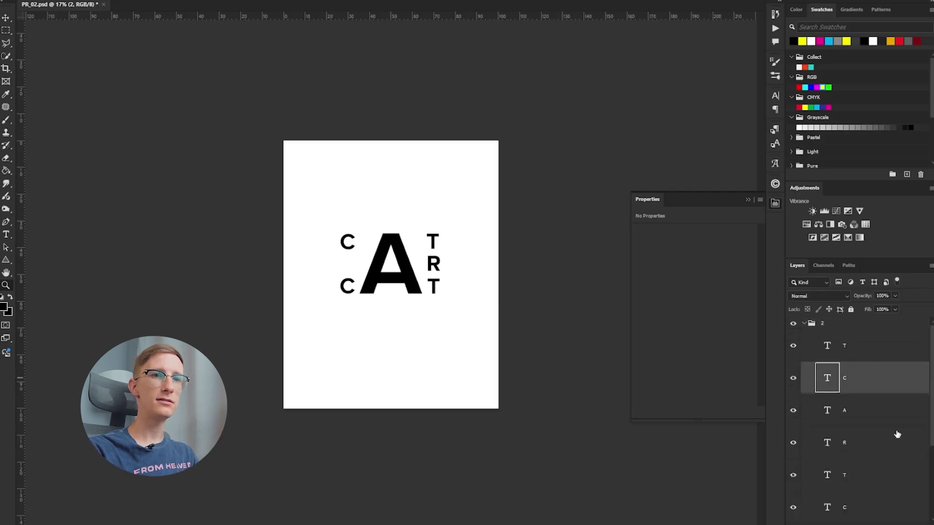
{"action": "left_click", "coordinate": [865, 421]}
{"action": "key", "text": "ctrl+t"}
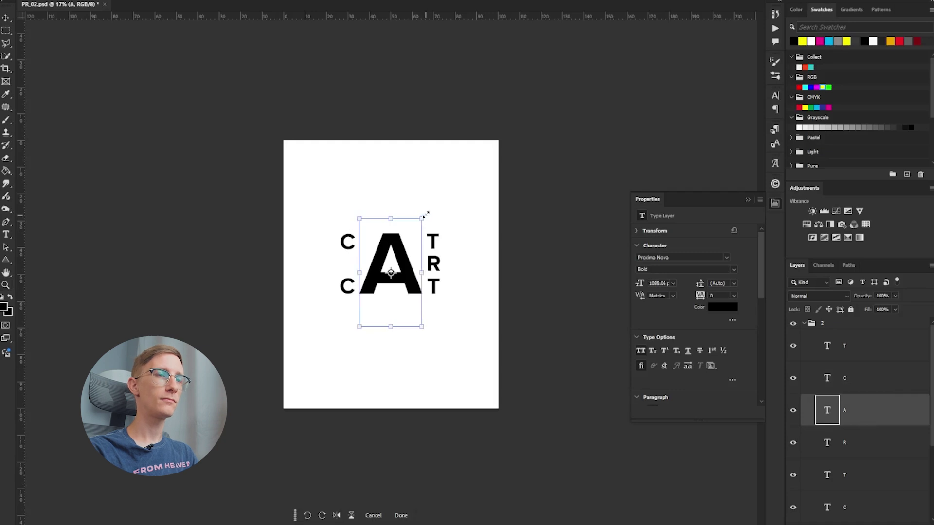
{"action": "left_click_drag", "start_coordinate": [359, 371], "coordinate": [352, 369]}
{"action": "key", "text": "Return"}
{"action": "key", "text": "ctrl+0"}
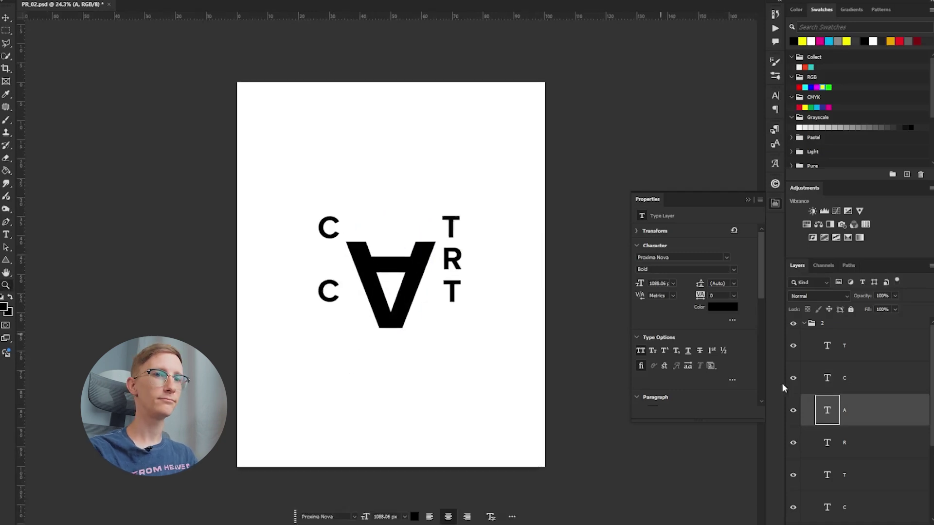
- Move the upper C of group 2 to the middle, above the inverted A
{"action": "left_click", "coordinate": [855, 382]}
{"action": "left_click_drag", "start_coordinate": [355, 222], "coordinate": [423, 213]}
{"action": "key", "text": "ctrl+z"}
{"action": "scroll", "coordinate": [881, 448], "scroll_direction": "down", "scroll_amount": 1}
{"action": "left_click", "coordinate": [871, 494]}
{"action": "left_click_drag", "start_coordinate": [337, 220], "coordinate": [385, 224]}
- Move small letters from beside the inverted A towards the page's vertical centre line, stacking them downwards
{"action": "scroll", "coordinate": [399, 228], "scroll_direction": "up", "scroll_amount": 5}
{"action": "left_click", "coordinate": [430, 277]}
{"action": "left_click", "coordinate": [484, 329]}
{"action": "left_click_drag", "start_coordinate": [485, 220], "coordinate": [389, 313]}
{"action": "left_click", "coordinate": [423, 292]}
{"action": "left_click_drag", "start_coordinate": [488, 271], "coordinate": [390, 414]}
{"action": "key", "text": "ctrl+a"}
{"action": "key", "text": "ctrl+d"}
{"action": "left_click_drag", "start_coordinate": [275, 329], "coordinate": [443, 329]}
{"action": "left_click_drag", "start_coordinate": [450, 331], "coordinate": [369, 433]}
- Reposition the remaining letters of group 2 along the lower centre of the page and fine-tune their placement
{"action": "left_click", "coordinate": [463, 263], "text": "shift"}
{"action": "key", "text": "shift+Right"}
{"action": "key", "text": "shift+Right"}
{"action": "key", "text": "shift+Right"}
{"action": "left_click_drag", "start_coordinate": [445, 303], "coordinate": [396, 437]}
{"action": "left_click_drag", "start_coordinate": [413, 425], "coordinate": [390, 456]}
{"action": "left_click_drag", "start_coordinate": [859, 408], "coordinate": [858, 382]}
{"action": "type", "text": "a"}
{"action": "left_click_drag", "start_coordinate": [453, 276], "coordinate": [453, 296]}
{"action": "left_click", "coordinate": [390, 282]}
{"action": "mouse_move", "coordinate": [396, 282]}
{"action": "left_mouse_down"}
{"action": "mouse_move", "coordinate": [500, 277]}
{"action": "mouse_move", "coordinate": [399, 278]}
{"action": "left_mouse_up"}
- Add a 200 px paragraph text box reading CAT, AR and ACT on three lines, and justify every line to the full box width
{"action": "left_click", "coordinate": [822, 323]}
{"action": "key", "text": "ctrl+a"}
{"action": "key", "text": "ctrl+d"}
{"action": "left_click_drag", "start_coordinate": [402, 228], "coordinate": [307, 198]}
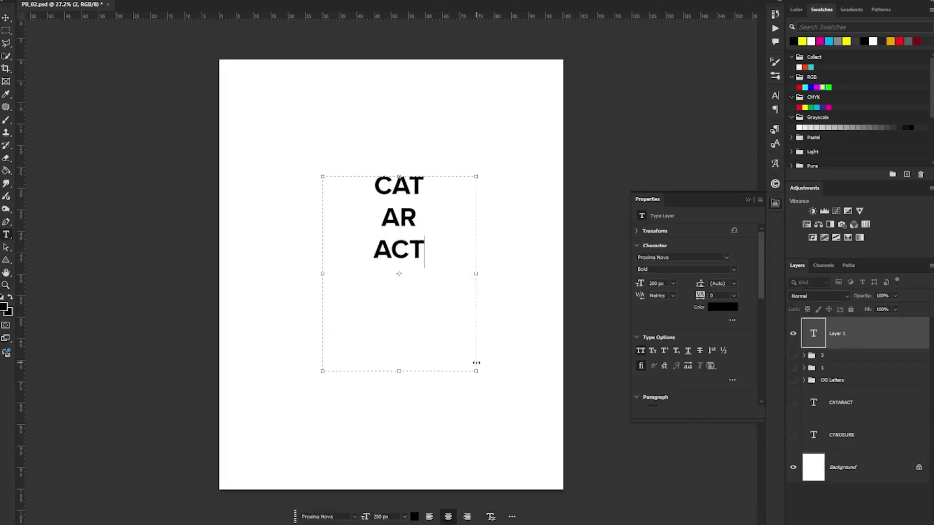
{"action": "key", "text": "ctrl+Return"}
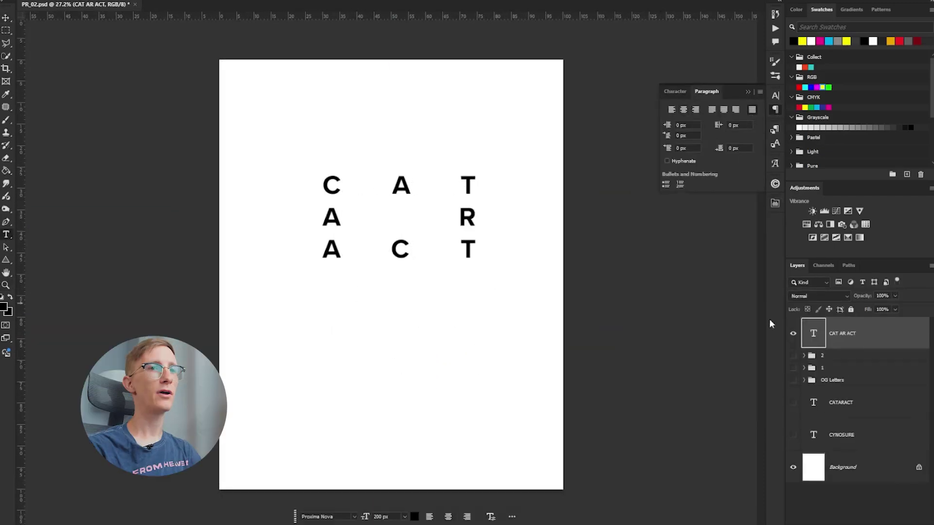
{"action": "key", "text": "z"}
{"action": "key", "text": "ctrl+minus"}
{"action": "left_click_drag", "start_coordinate": [306, 210], "coordinate": [421, 225]}
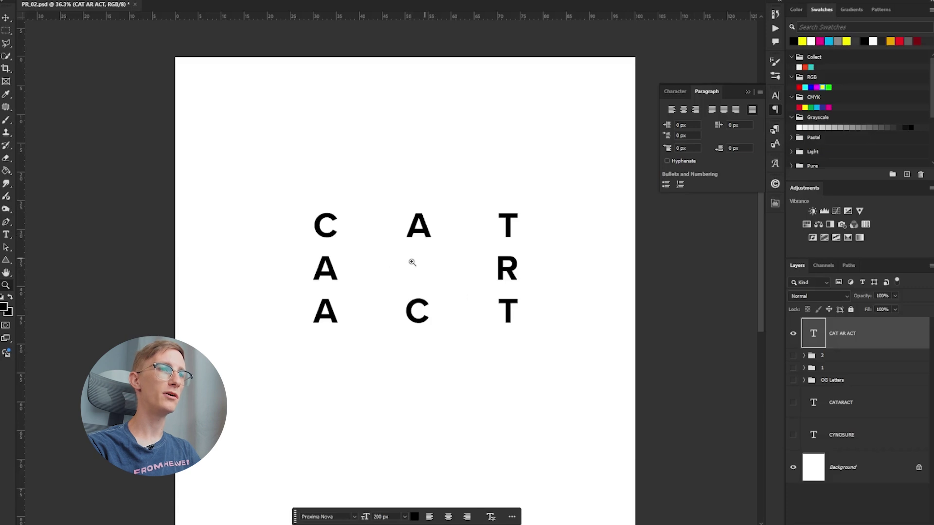
- Move the CAT AR ACT text onto the guide grid and widen its text box to span the column guides
{"action": "left_click_drag", "start_coordinate": [411, 269], "coordinate": [401, 270]}
{"action": "key", "text": "ctrl+0"}
{"action": "key", "text": "v"}
{"action": "key", "text": "ctrl+semicolon"}
{"action": "left_click_drag", "start_coordinate": [472, 207], "coordinate": [464, 217]}
{"action": "key", "text": "t"}
{"action": "left_click", "coordinate": [462, 225]}
{"action": "left_click_drag", "start_coordinate": [472, 282], "coordinate": [501, 282]}
{"action": "key", "text": "ctrl+Return"}
{"action": "left_click", "coordinate": [676, 91]}
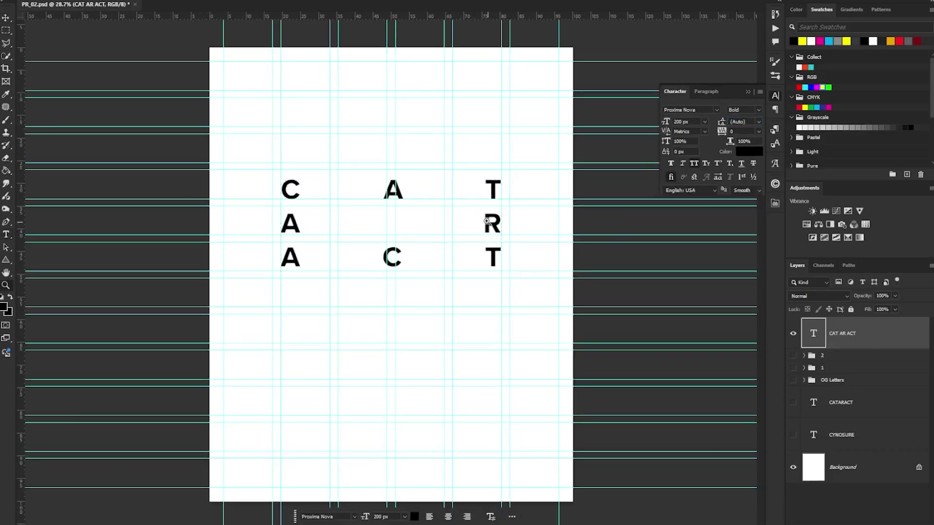
- Increase the leading of the CAT AR ACT text to 256 px
{"action": "left_click_drag", "start_coordinate": [486, 219], "coordinate": [530, 219]}
{"action": "left_click", "coordinate": [740, 122]}
{"action": "key", "text": "Up"}
{"action": "key", "text": "Up"}
{"action": "key", "text": "Up"}
{"action": "key", "text": "Up"}
{"action": "key", "text": "Up"}
{"action": "key", "text": "Up"}
{"action": "key", "text": "Up"}
{"action": "key", "text": "Up"}
{"action": "key", "text": "Up"}
{"action": "key", "text": "Up"}
{"action": "key", "text": "Up"}
{"action": "key", "text": "Up"}
{"action": "key", "text": "Up"}
{"action": "key", "text": "Up"}
{"action": "key", "text": "Up"}
{"action": "key", "text": "Up"}
{"action": "left_click_drag", "start_coordinate": [448, 230], "coordinate": [404, 229]}
{"action": "key", "text": "ctrl+semicolon"}
- Duplicate the CAT AR ACT layer, hide the original, and rotate the copy 90° counterclockwise while enlarging it to 417.1 px
{"action": "key", "text": "ctrl+j"}
{"action": "left_click", "coordinate": [793, 366]}
{"action": "key", "text": "ctrl+semicolon"}
{"action": "key", "text": "ctrl+t"}
{"action": "left_click_drag", "start_coordinate": [510, 213], "coordinate": [362, 136]}
{"action": "left_click_drag", "start_coordinate": [429, 166], "coordinate": [482, 98]}
{"action": "key", "text": "Return"}
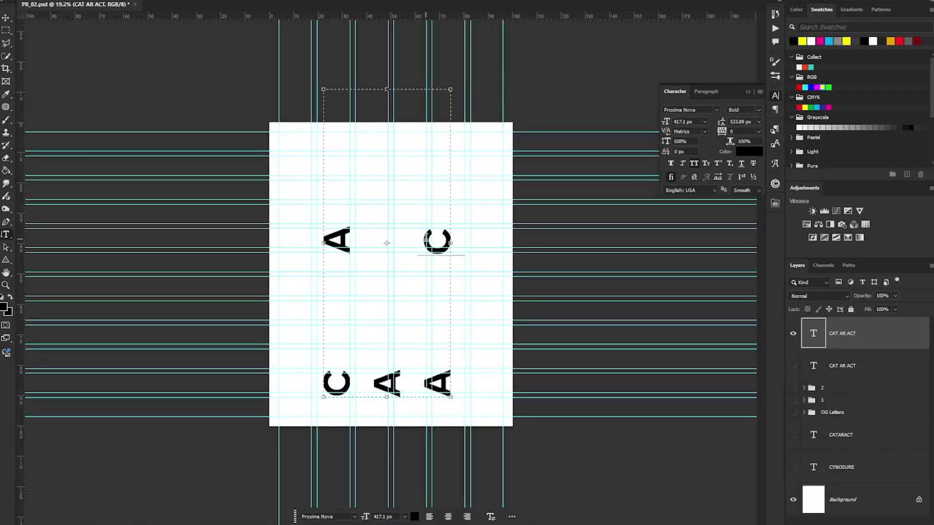
- Reposition the rotated text and stretch its box to fit between the page's top and bottom margin guides
{"action": "scroll", "coordinate": [423, 242], "scroll_direction": "up", "scroll_amount": 1}
{"action": "key", "text": "v"}
{"action": "left_click_drag", "start_coordinate": [435, 375], "coordinate": [434, 397]}
{"action": "key", "text": "t"}
{"action": "left_click_drag", "start_coordinate": [387, 89], "coordinate": [386, 121]}
{"action": "key", "text": "ctrl+a"}
{"action": "key", "text": "ctrl+d"}
{"action": "left_click", "coordinate": [336, 281]}
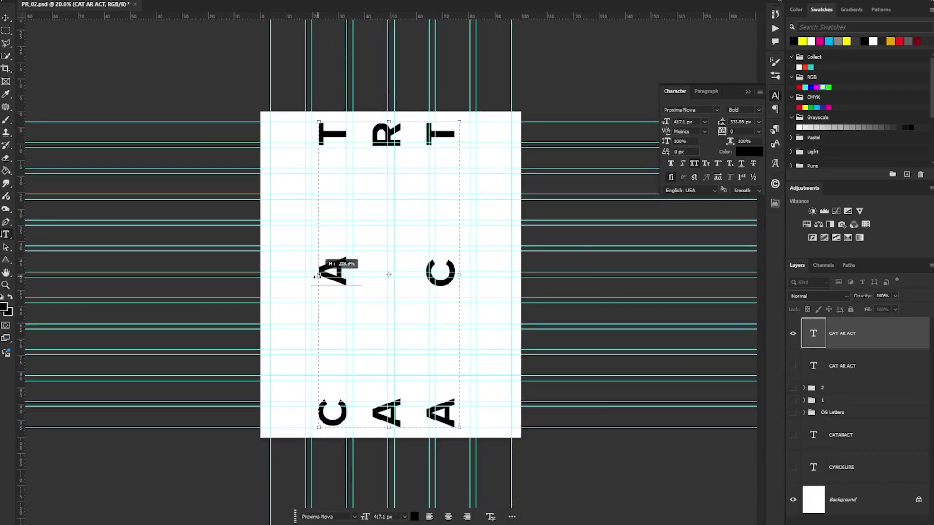
- Extend the rotated text box outwards to the column guides and set its leading to 636 px
{"action": "left_click_drag", "start_coordinate": [323, 276], "coordinate": [312, 276]}
{"action": "left_click_drag", "start_coordinate": [460, 275], "coordinate": [471, 275]}
{"action": "key", "text": "ctrl+Return"}
{"action": "left_click_drag", "start_coordinate": [722, 122], "coordinate": [772, 133]}
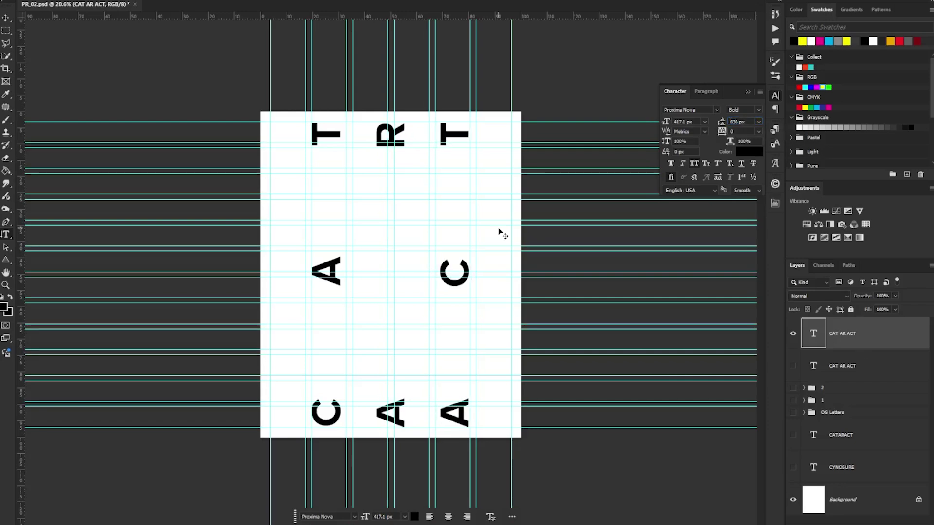
- Shift the rotated CAT AR ACT text to the page's left margin guide
{"action": "left_click_drag", "start_coordinate": [498, 232], "coordinate": [460, 233]}
{"action": "key", "text": "ctrl+semicolon"}
{"action": "key", "text": "ctrl+semicolon"}
{"action": "scroll", "coordinate": [311, 151], "scroll_direction": "up", "scroll_amount": 8}
- Draw a large grey rectangle in the open area of the rotated layout and group it with the text as group 3
{"action": "mouse_move", "coordinate": [353, 171]}
{"action": "left_mouse_down"}
{"action": "mouse_move", "coordinate": [344, 171]}
{"action": "mouse_move", "coordinate": [484, 372]}
{"action": "left_mouse_up"}
{"action": "scroll", "coordinate": [344, 170], "scroll_direction": "down", "scroll_amount": 8}
{"action": "left_click", "coordinate": [842, 366]}
{"action": "right_click", "coordinate": [6, 261]}
{"action": "left_click", "coordinate": [42, 261]}
{"action": "left_click_drag", "start_coordinate": [407, 372], "coordinate": [407, 352]}
{"action": "left_click", "coordinate": [837, 41]}
{"action": "key", "text": "ctrl+semicolon"}
{"action": "key", "text": "z"}
{"action": "left_click", "coordinate": [834, 332], "text": "shift"}
{"action": "key", "text": "ctrl+g"}
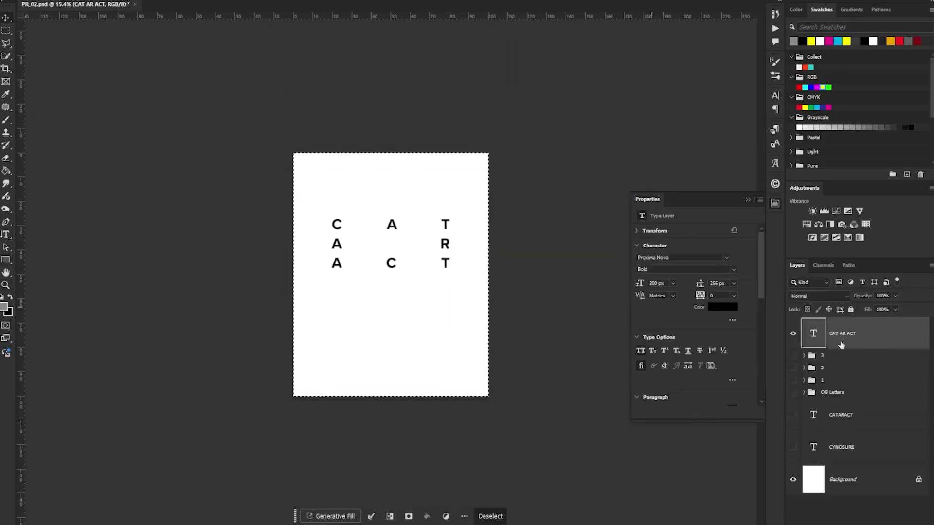
- Move the upright CAT AR ACT text to the vertical middle of the page and set its leading to 420 px
{"action": "scroll", "coordinate": [398, 246], "scroll_direction": "up", "scroll_amount": 2}
{"action": "left_click_drag", "start_coordinate": [398, 246], "coordinate": [417, 289]}
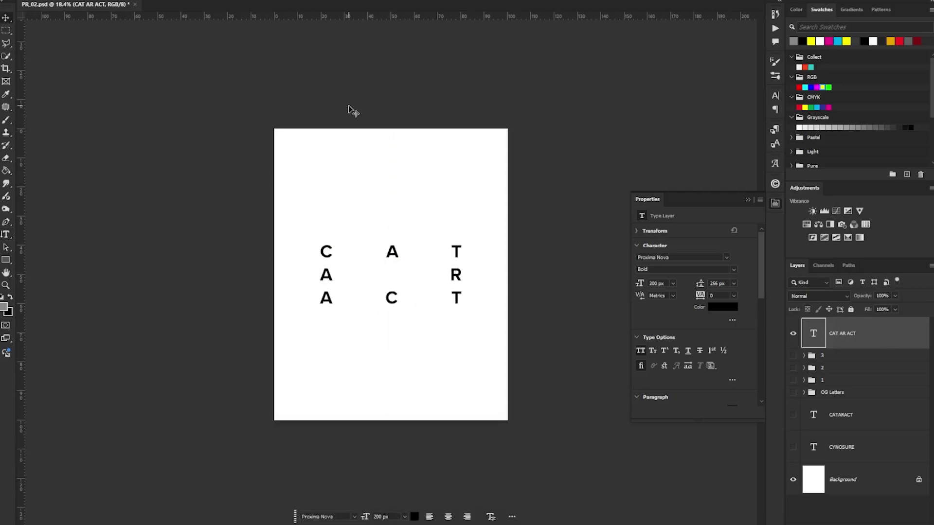
{"action": "scroll", "coordinate": [398, 272], "scroll_direction": "up", "scroll_amount": 7}
{"action": "key", "text": "ctrl+semicolon"}
{"action": "left_click_drag", "start_coordinate": [399, 235], "coordinate": [399, 199]}
{"action": "key", "text": "t"}
{"action": "left_click", "coordinate": [374, 187]}
{"action": "left_click", "coordinate": [866, 342]}
{"action": "left_click_drag", "start_coordinate": [701, 283], "coordinate": [786, 288]}
{"action": "left_click", "coordinate": [876, 338]}
{"action": "key", "text": "ctrl+semicolon"}
- Draw a black rectangle in the gap between A and R, and add a Lorem ipsum paragraph box below the letters
{"action": "scroll", "coordinate": [393, 226], "scroll_direction": "down", "scroll_amount": 8}
{"action": "mouse_move", "coordinate": [392, 225]}
{"action": "left_mouse_down"}
{"action": "mouse_move", "coordinate": [392, 252]}
{"action": "mouse_move", "coordinate": [437, 303]}
{"action": "left_mouse_up"}
{"action": "scroll", "coordinate": [393, 272], "scroll_direction": "up", "scroll_amount": 4}
{"action": "key", "text": "ctrl+semicolon"}
{"action": "key", "text": "z"}
{"action": "left_click_drag", "start_coordinate": [459, 309], "coordinate": [451, 259]}
{"action": "key", "text": "ctrl+semicolon"}
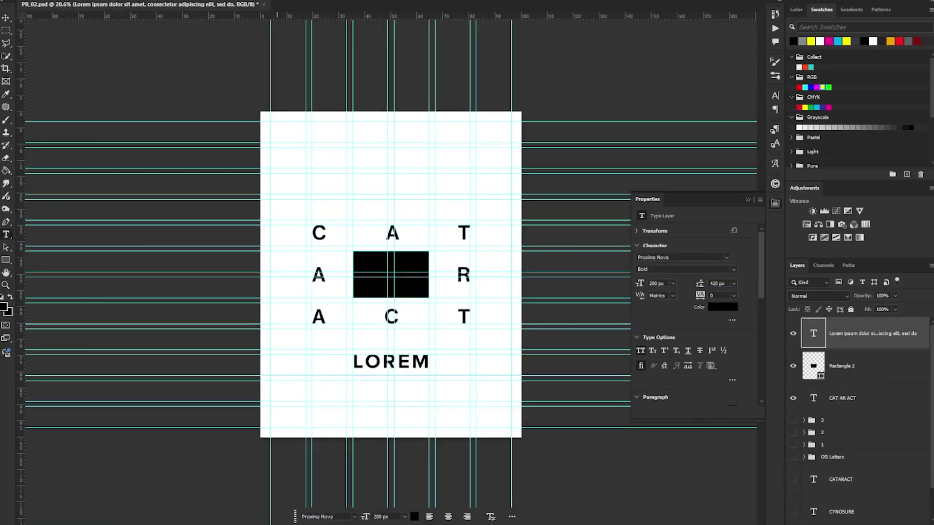
- Set the Lorem ipsum paragraph to 30 px with 32 px leading, and group the composition as group 4
{"action": "type", "text": "30"}
{"action": "key", "text": "Return"}
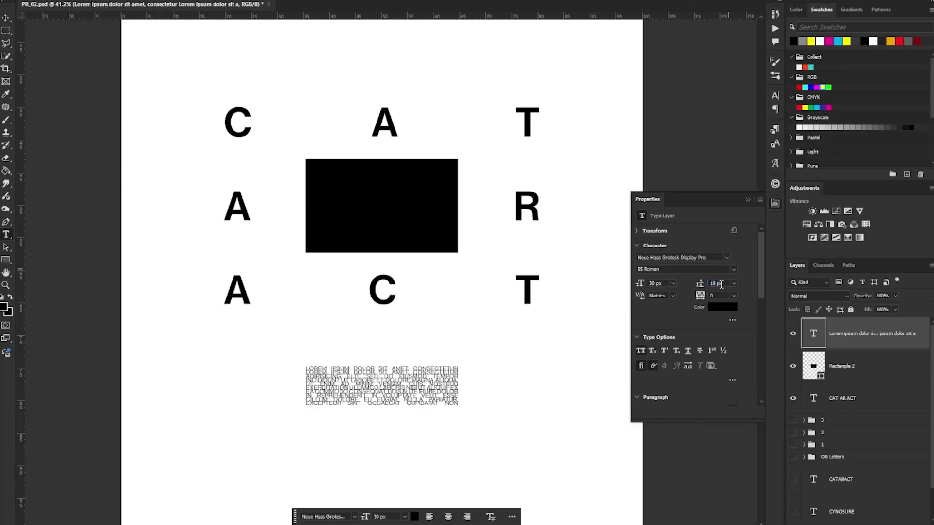
{"action": "scroll", "coordinate": [408, 308], "scroll_direction": "down", "scroll_amount": 3}
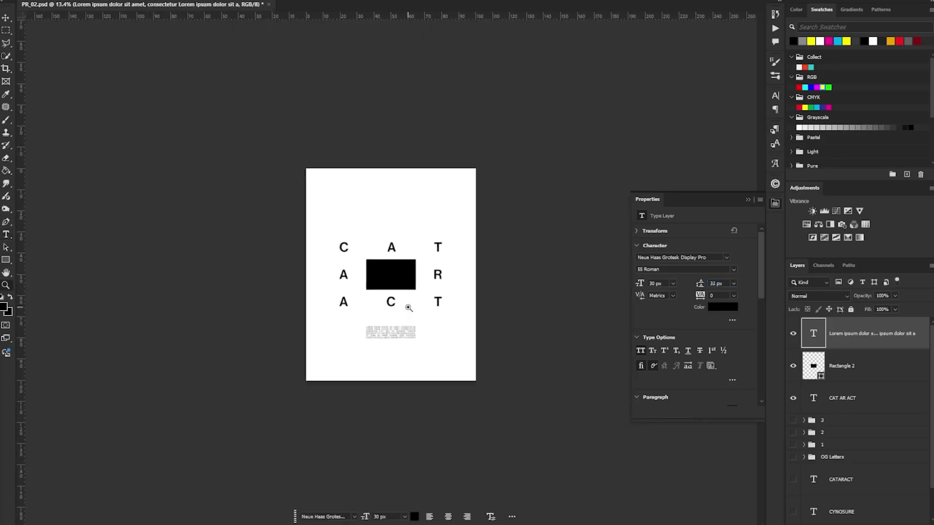
{"action": "left_click", "coordinate": [842, 397]}
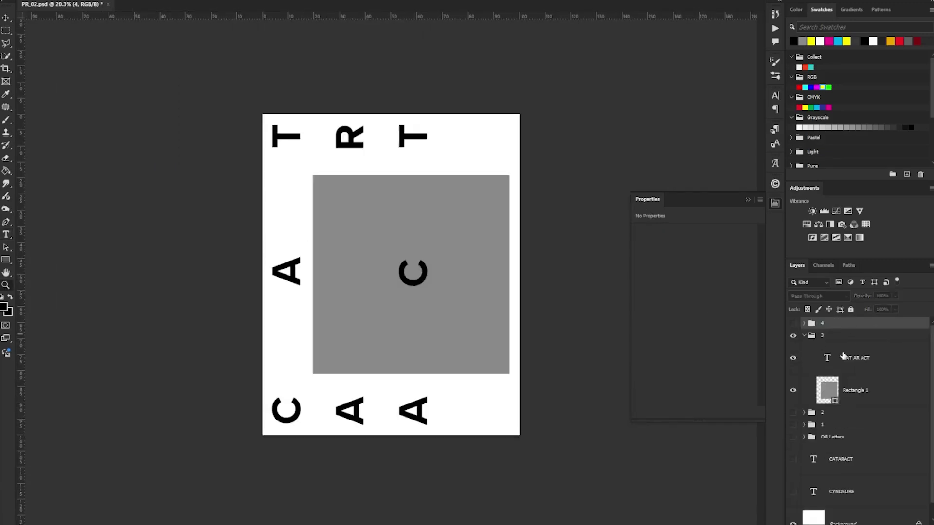
- Adjust the leading of the rotated text in group 3 and select its grey rectangle
{"action": "left_click", "coordinate": [809, 365]}
{"action": "left_click_drag", "start_coordinate": [700, 284], "coordinate": [737, 284]}
{"action": "left_click", "coordinate": [856, 390]}
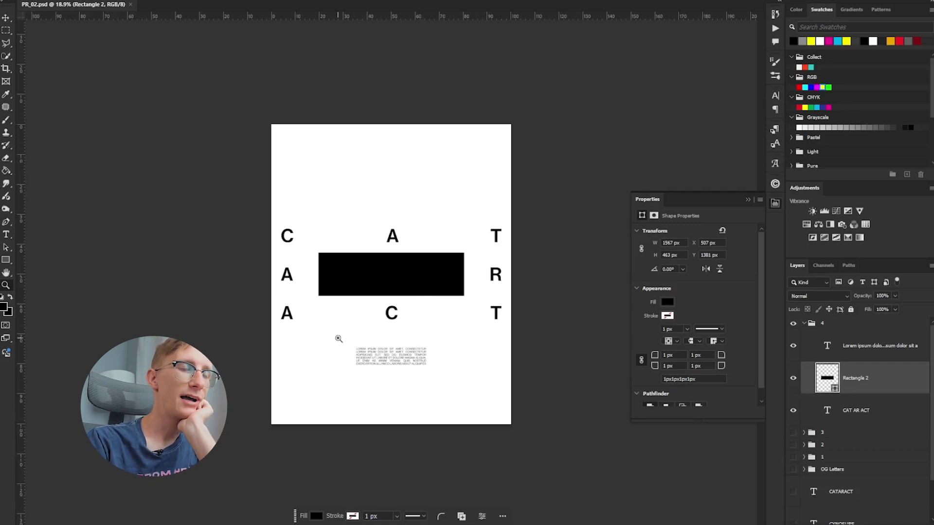
- Collapse group 4 and save the document
{"action": "left_click", "coordinate": [848, 328]}
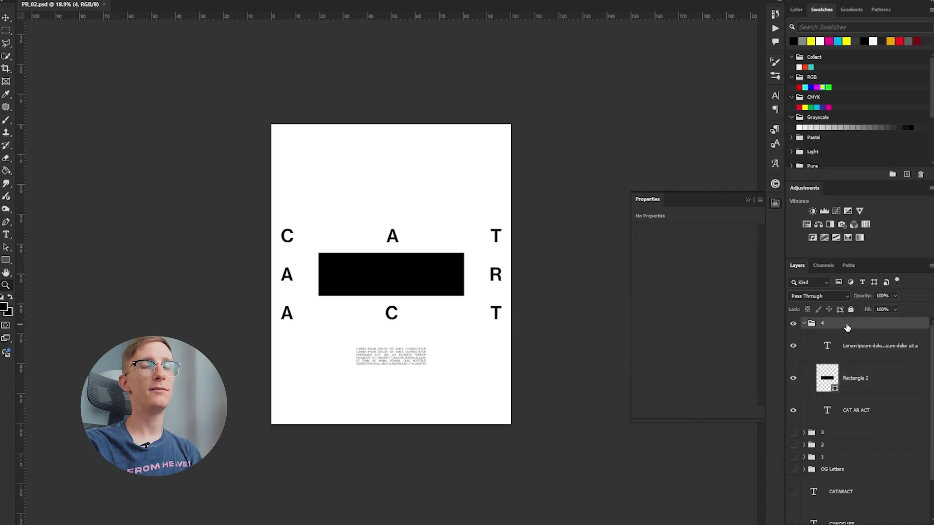
{"action": "left_click", "coordinate": [805, 324]}
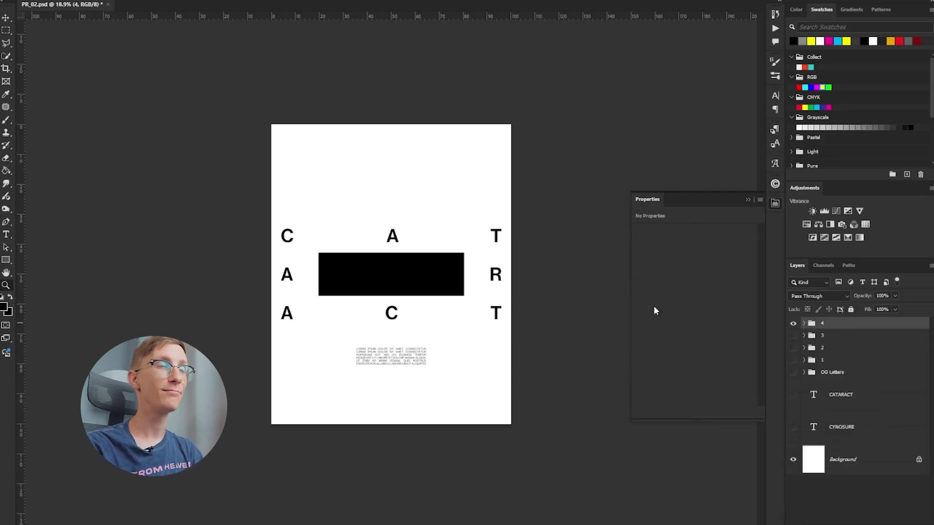
{"action": "key", "text": "ctrl+s"}
{"action": "left_click_drag", "start_coordinate": [387, 305], "coordinate": [397, 306]}
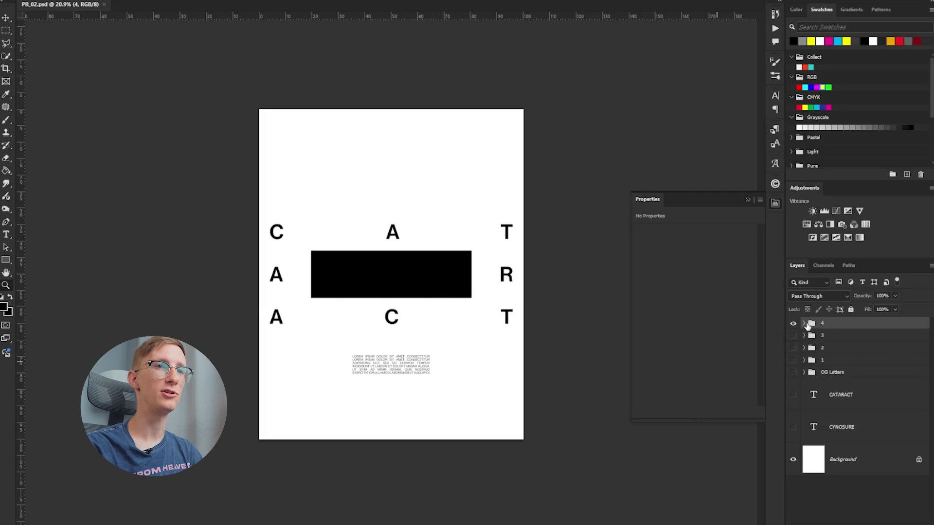
{"action": "left_click", "coordinate": [805, 324]}
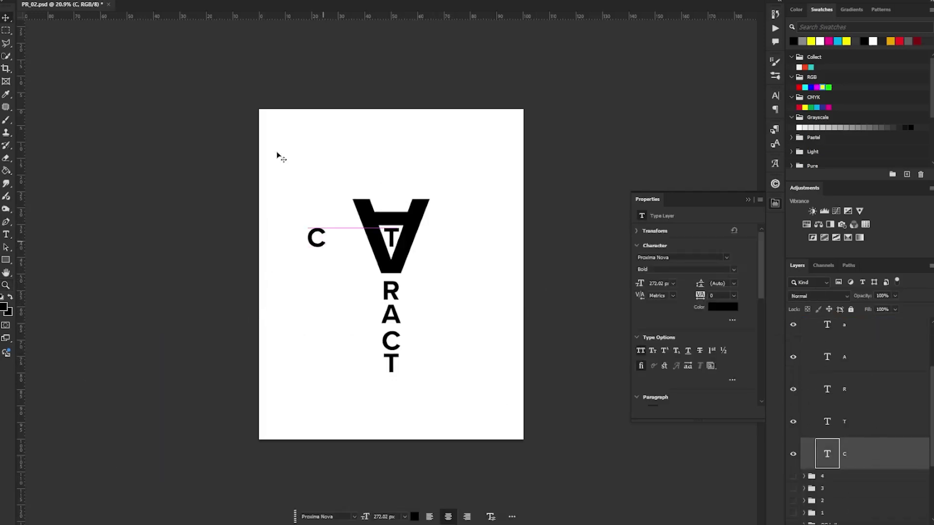
- Place the C to the left of the letter stack and transform the big inverted A into an upright 272.02 px letter
{"action": "mouse_move", "coordinate": [317, 237]}
{"action": "left_mouse_down"}
{"action": "mouse_move", "coordinate": [399, 180]}
{"action": "mouse_move", "coordinate": [316, 238]}
{"action": "left_mouse_up"}
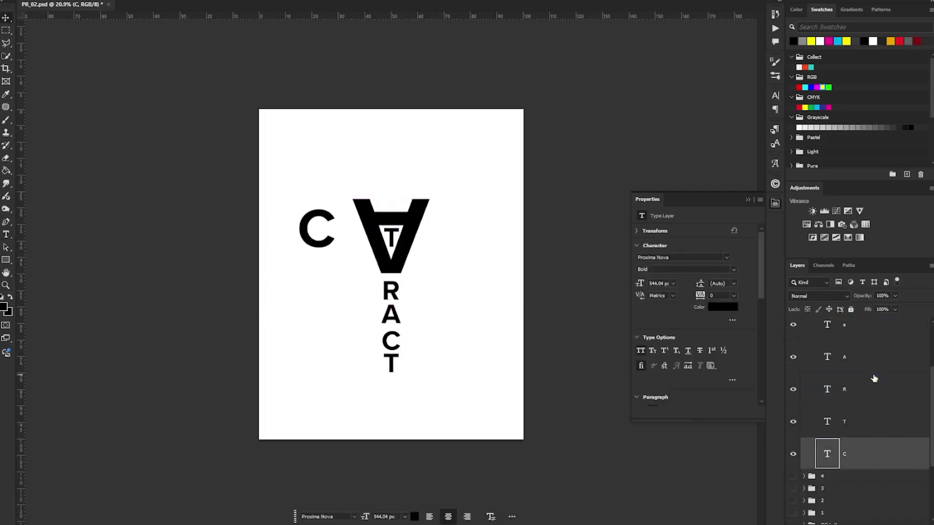
{"action": "left_click", "coordinate": [868, 348]}
{"action": "key", "text": "ctrl+t"}
{"action": "mouse_move", "coordinate": [413, 228]}
{"action": "left_mouse_down"}
{"action": "mouse_move", "coordinate": [395, 290]}
{"action": "mouse_move", "coordinate": [342, 295]}
{"action": "mouse_move", "coordinate": [417, 226]}
{"action": "left_mouse_up"}
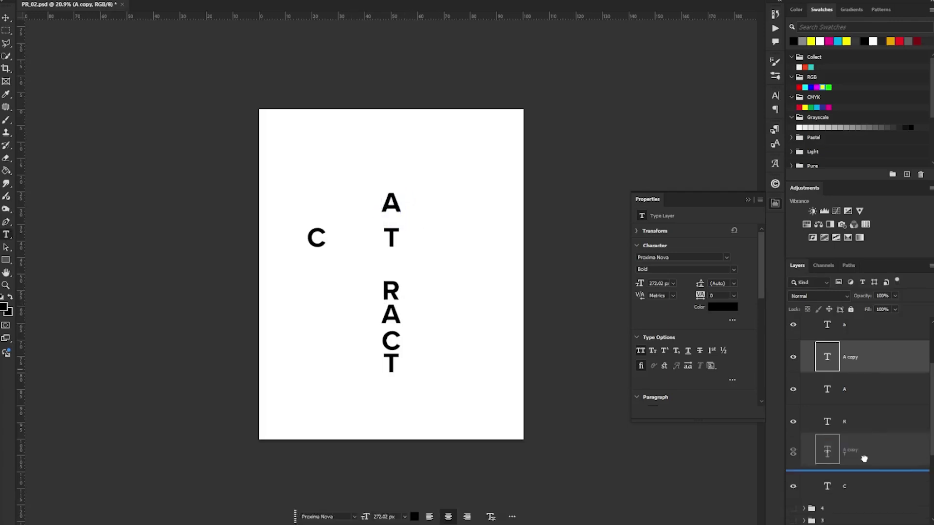
- Move the C and the R up the page to build an interlocking cascade with the A and the rotated T
{"action": "left_click_drag", "start_coordinate": [317, 237], "coordinate": [334, 177]}
{"action": "scroll", "coordinate": [364, 210], "scroll_direction": "up", "scroll_amount": 5}
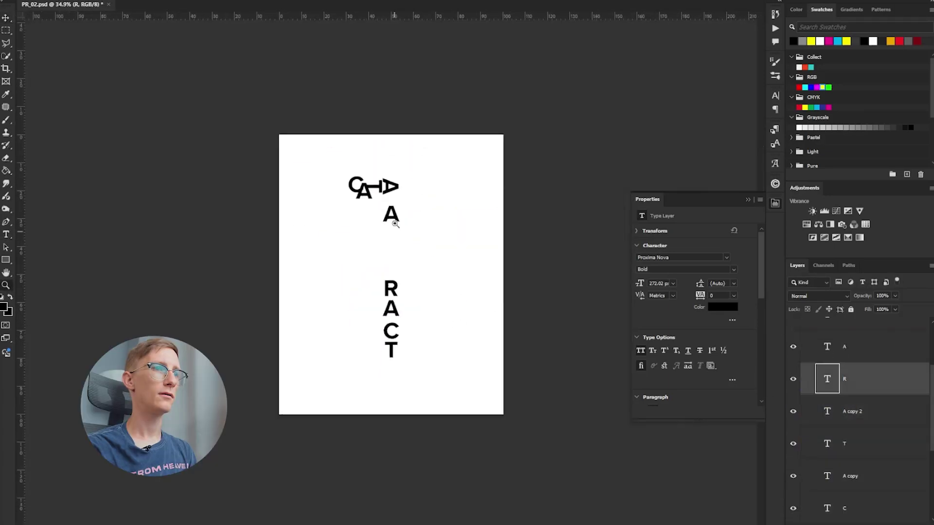
{"action": "key", "text": "ctrl+0"}
{"action": "left_click_drag", "start_coordinate": [388, 301], "coordinate": [369, 157]}
{"action": "key", "text": "z"}
{"action": "left_click_drag", "start_coordinate": [367, 122], "coordinate": [428, 141]}
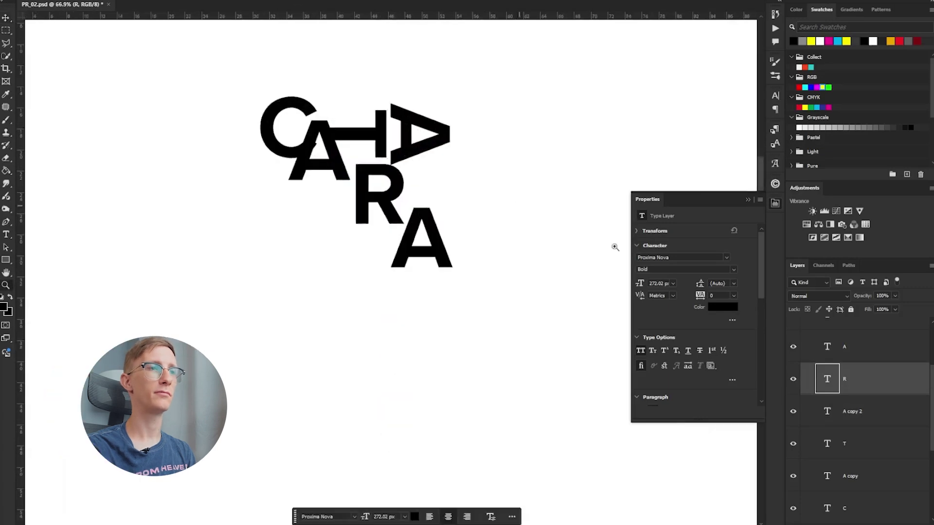
- Strip the surplus A layers from group 6 so that only one shared A is used
{"action": "scroll", "coordinate": [852, 379], "scroll_direction": "up", "scroll_amount": 2}
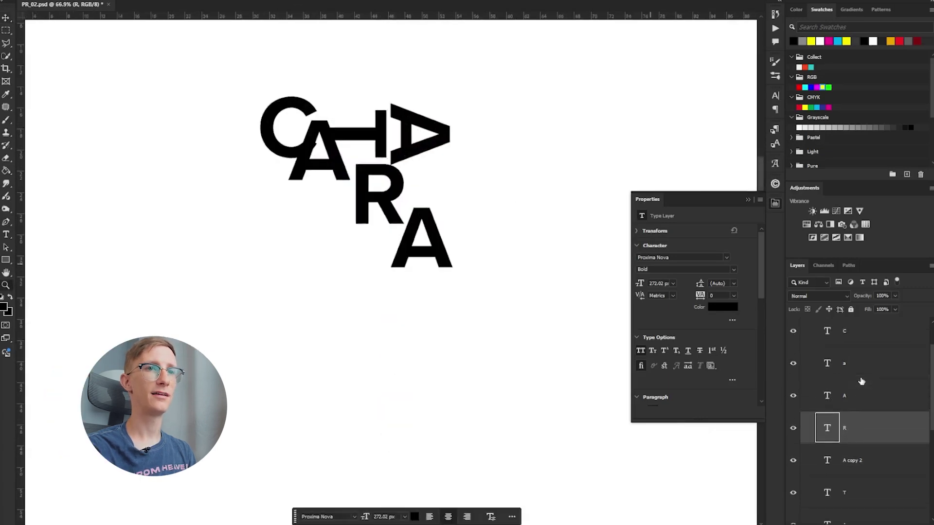
{"action": "scroll", "coordinate": [860, 380], "scroll_direction": "down", "scroll_amount": 1}
{"action": "left_click", "coordinate": [857, 374]}
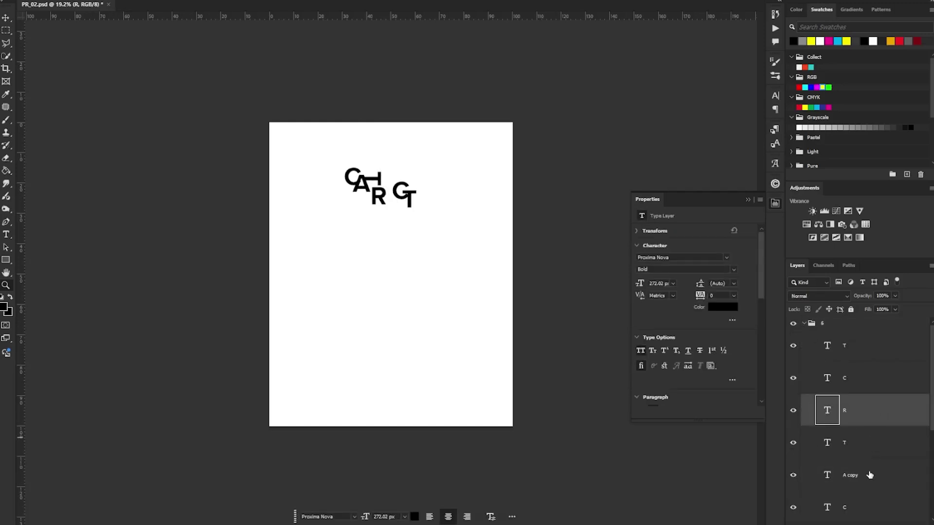
{"action": "left_click", "coordinate": [856, 458]}
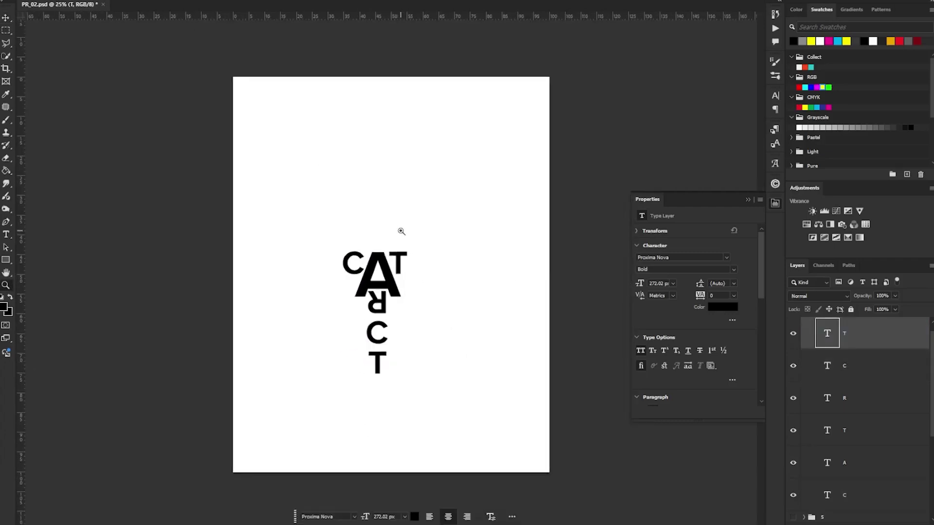
- Rotate the R in group 6 onto its side and place it directly beneath the large A
{"action": "left_click_drag", "start_coordinate": [378, 282], "coordinate": [404, 284]}
{"action": "left_click", "coordinate": [379, 314]}
{"action": "key", "text": "ctrl+t"}
{"action": "left_click_drag", "start_coordinate": [411, 292], "coordinate": [336, 253]}
{"action": "key", "text": "Return"}
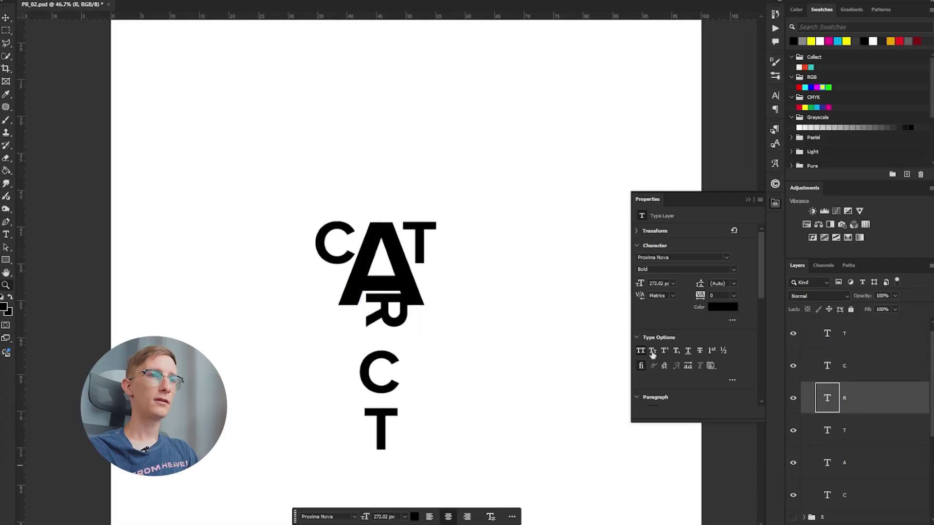
{"action": "left_click_drag", "start_coordinate": [383, 304], "coordinate": [410, 331]}
{"action": "key", "text": "z"}
{"action": "key", "text": "v"}
{"action": "key", "text": "z"}
{"action": "left_click_drag", "start_coordinate": [424, 267], "coordinate": [557, 322]}
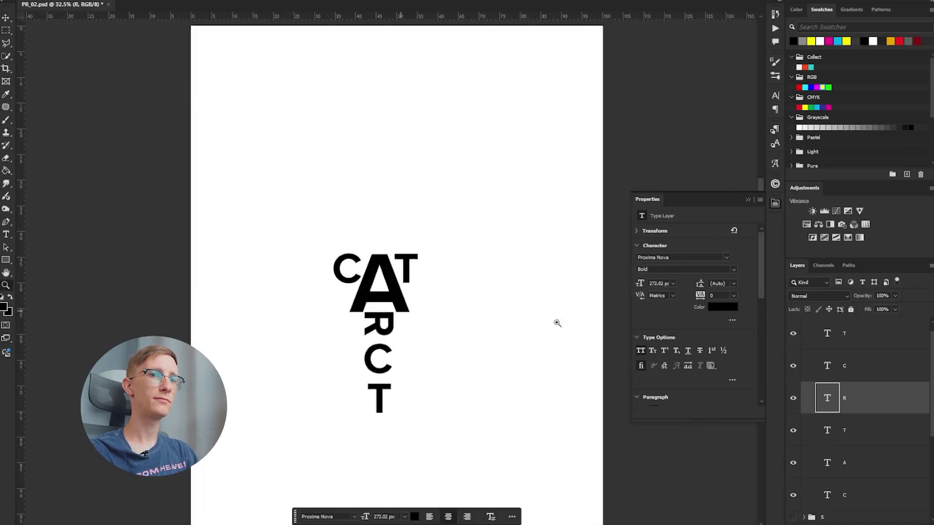
- Reduce the large A to 272.02 px, duplicate it, and order the copies among the letter layers to spell CATARACT
{"action": "left_click", "coordinate": [822, 457]}
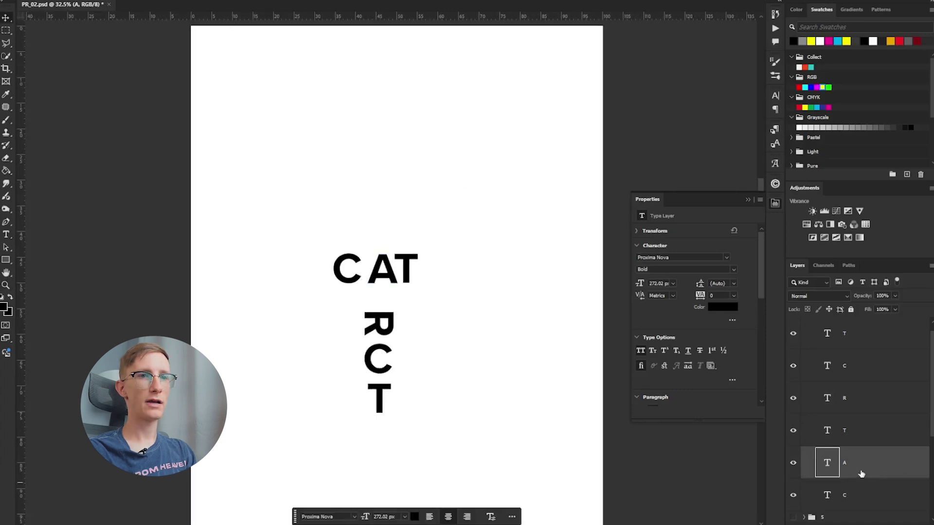
{"action": "key", "text": "ctrl+j"}
{"action": "left_click_drag", "start_coordinate": [860, 471], "coordinate": [847, 388]}
{"action": "scroll", "coordinate": [852, 501], "scroll_direction": "down", "scroll_amount": 2}
{"action": "scroll", "coordinate": [850, 496], "scroll_direction": "down", "scroll_amount": 1}
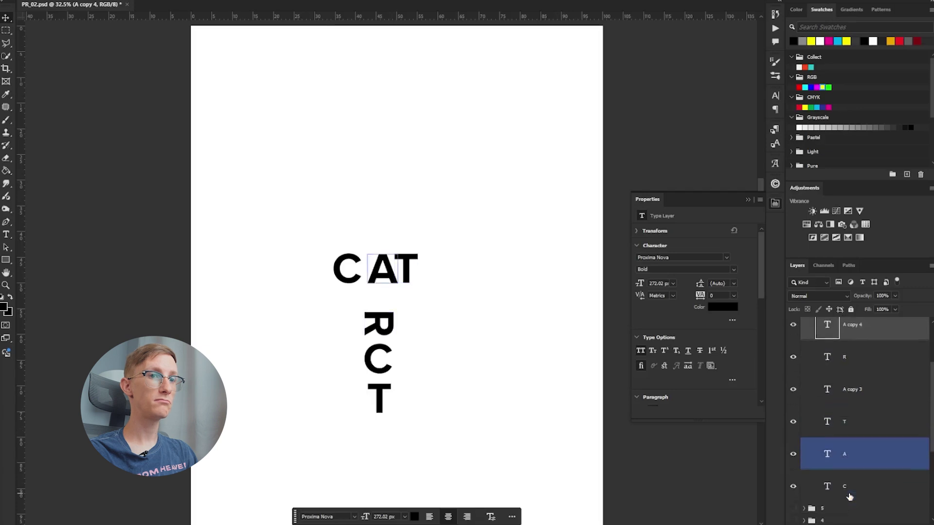
- Try the Elliotts OT font on the C, and delete group 6
{"action": "left_click", "coordinate": [849, 476]}
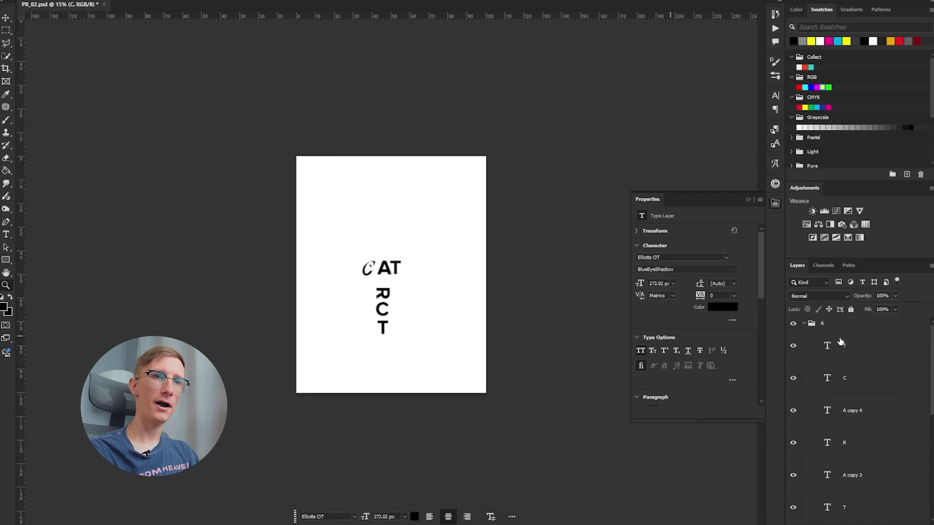
{"action": "left_click", "coordinate": [836, 326]}
{"action": "key", "text": "Delete"}
- Add a 200 px CATARACT text line and set its font to Neue Haas Grotesk Display Pro 65 Medium
{"action": "key", "text": "t"}
{"action": "left_click", "coordinate": [324, 236]}
{"action": "key", "text": "t"}
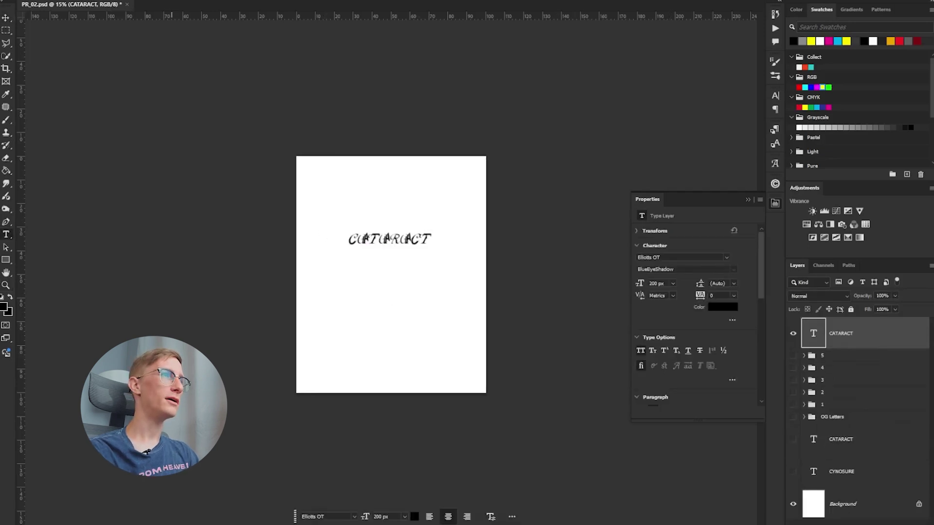
{"action": "type", "text": "neue"}
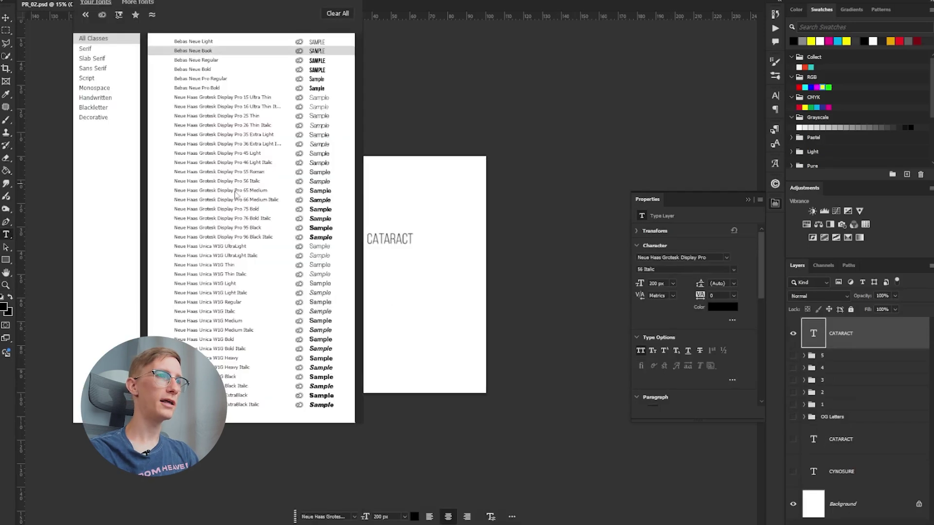
{"action": "left_click", "coordinate": [235, 193]}
{"action": "key", "text": "z"}
{"action": "left_click_drag", "start_coordinate": [416, 240], "coordinate": [402, 277]}
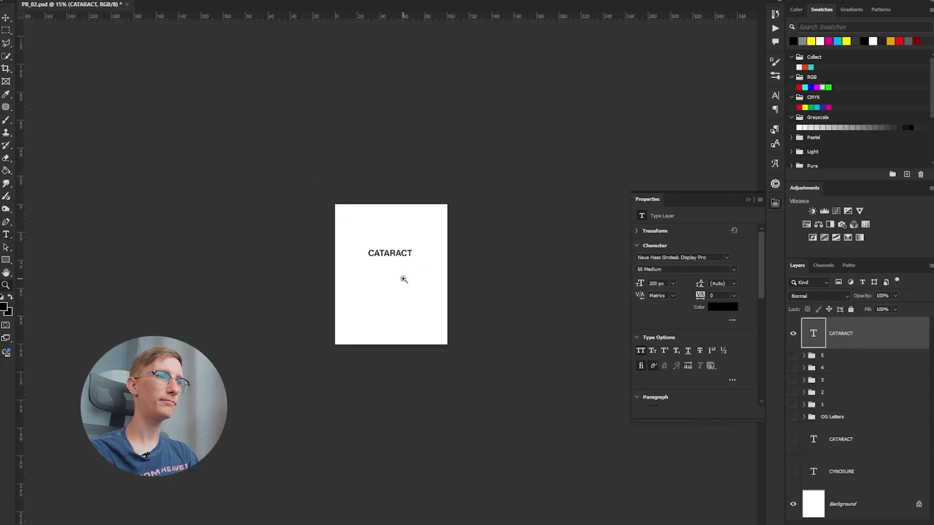
- Enlarge the CATARACT text to 470.67 px and break it into centred lines reading CAT, AR and ACT
{"action": "left_click", "coordinate": [394, 251]}
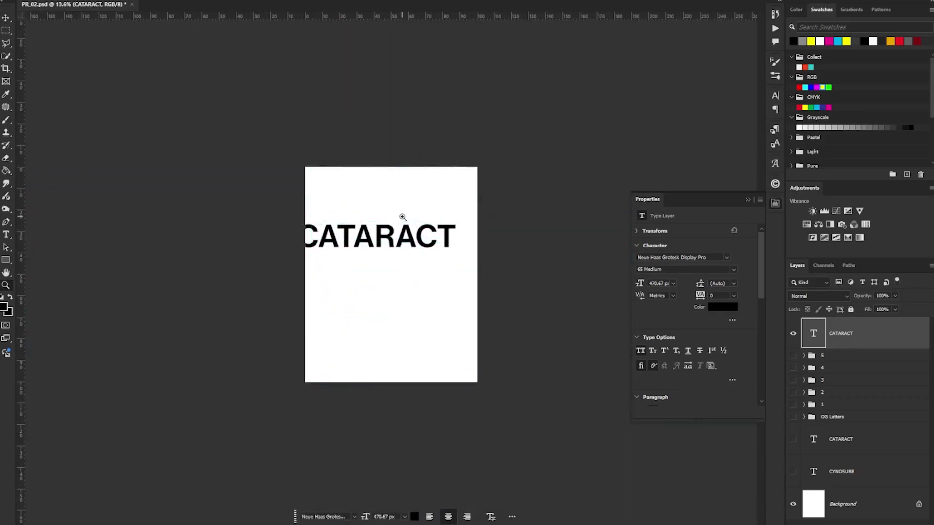
{"action": "left_click_drag", "start_coordinate": [402, 214], "coordinate": [326, 238]}
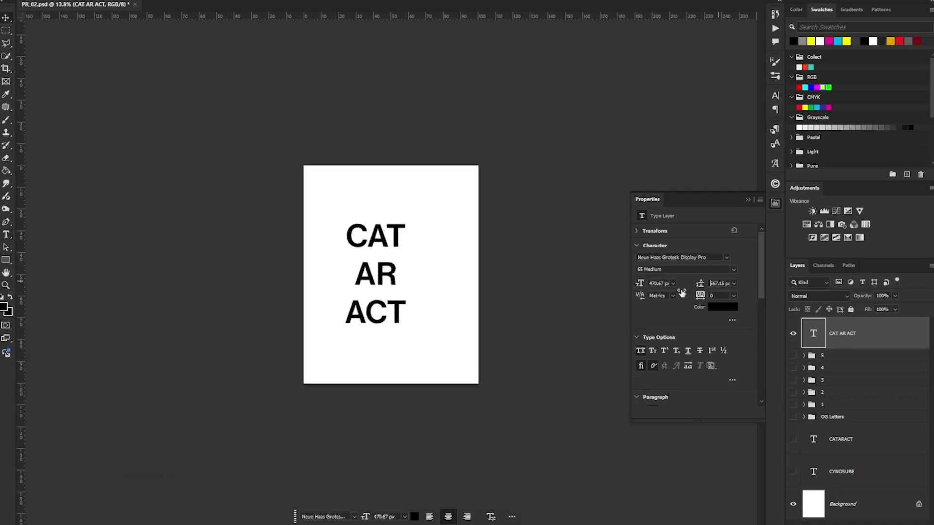
{"action": "key", "text": "ctrl+0"}
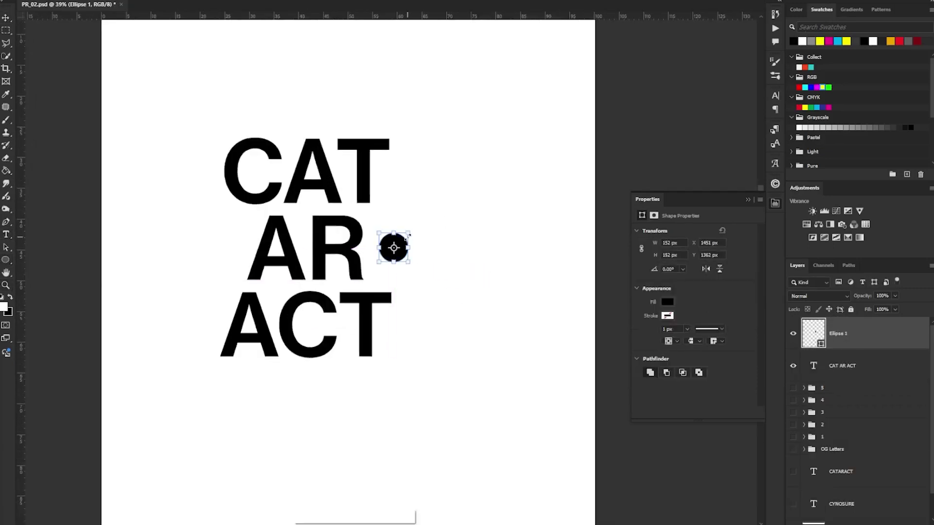
- Copy the black dot to the other side of AR, and draw a grey rectangle about 753 by 975 px over the text's centre
{"action": "left_click_drag", "start_coordinate": [407, 236], "coordinate": [238, 237]}
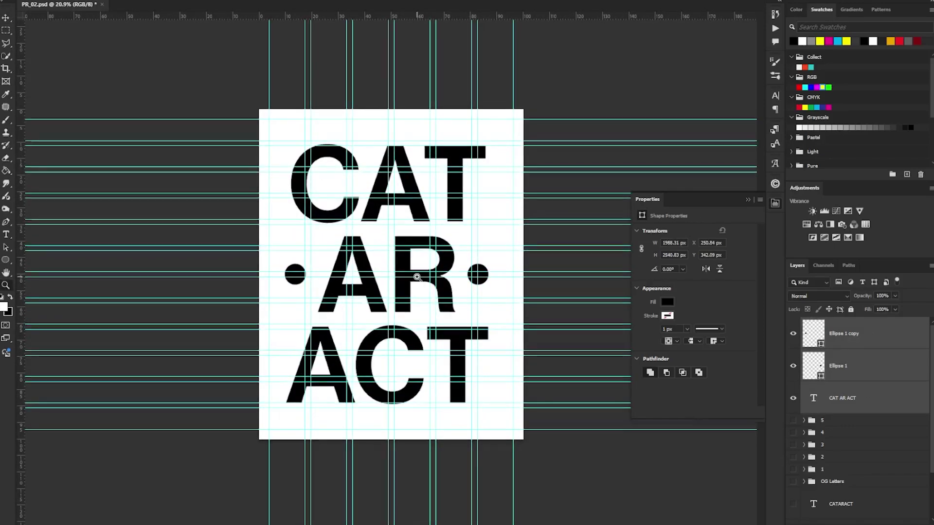
{"action": "key", "text": "u"}
{"action": "left_click_drag", "start_coordinate": [363, 251], "coordinate": [414, 298]}
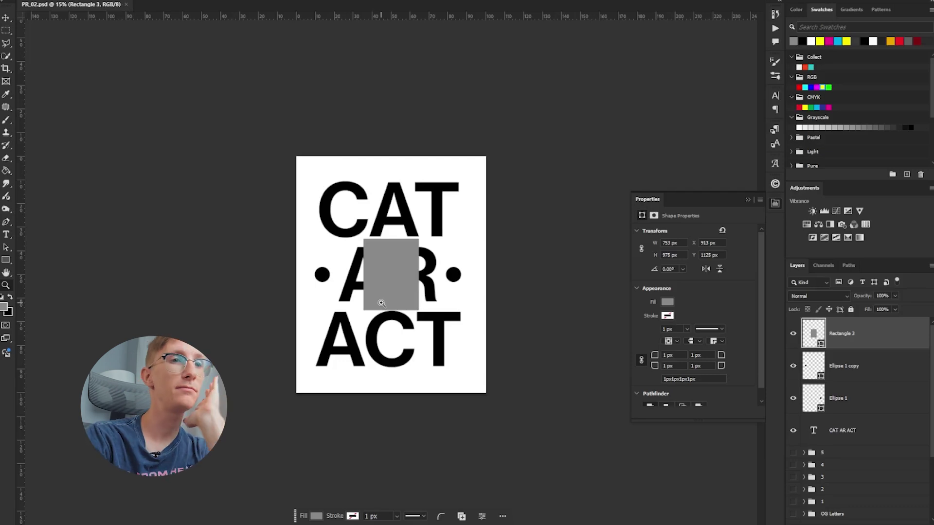
- Group the CAT AR ACT text layer with both black dots and the grey rectangle
{"action": "left_click", "coordinate": [888, 441]}
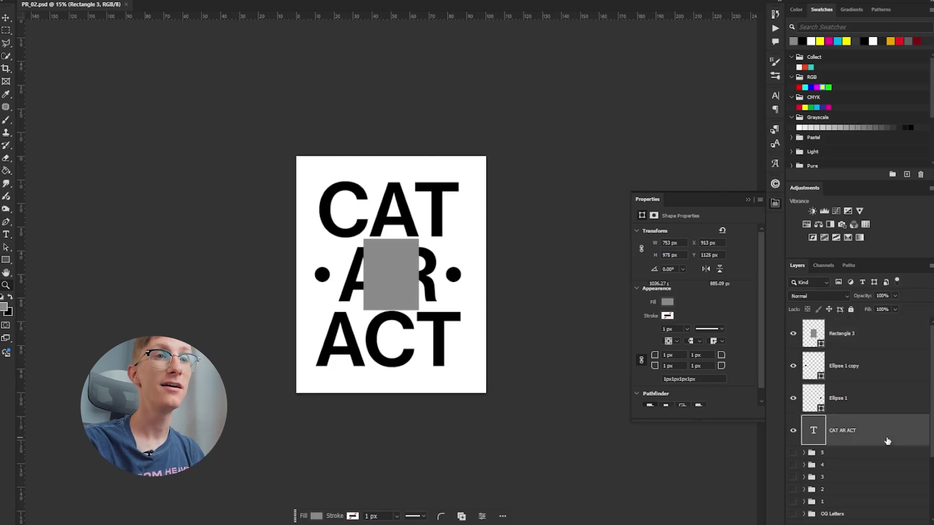
{"action": "left_click", "coordinate": [852, 343], "text": "shift"}
{"action": "key", "text": "ctrl+g"}
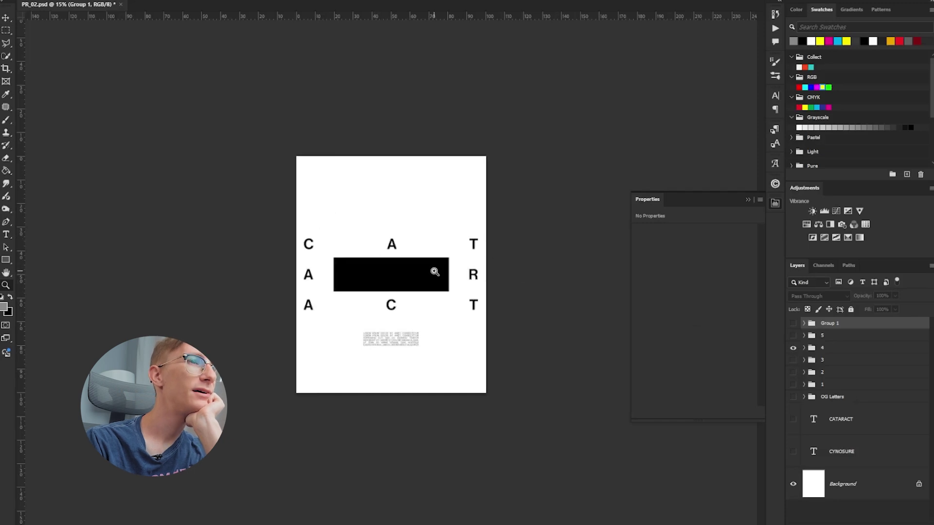
- Expand group 4 and fill its wide black rectangle with grey
{"action": "mouse_move", "coordinate": [424, 307]}
{"action": "left_mouse_down"}
{"action": "mouse_move", "coordinate": [403, 310]}
{"action": "mouse_move", "coordinate": [425, 312]}
{"action": "left_mouse_up"}
{"action": "left_click", "coordinate": [821, 348]}
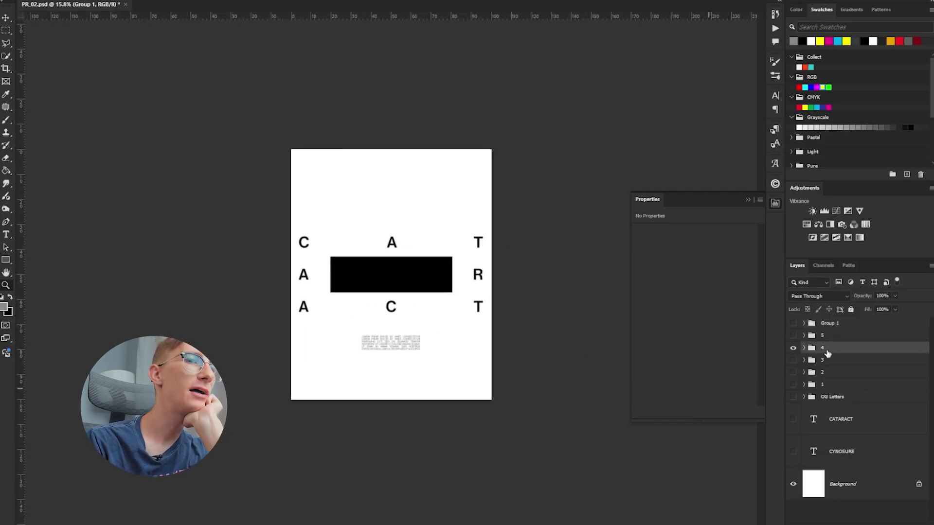
{"action": "left_click", "coordinate": [803, 348]}
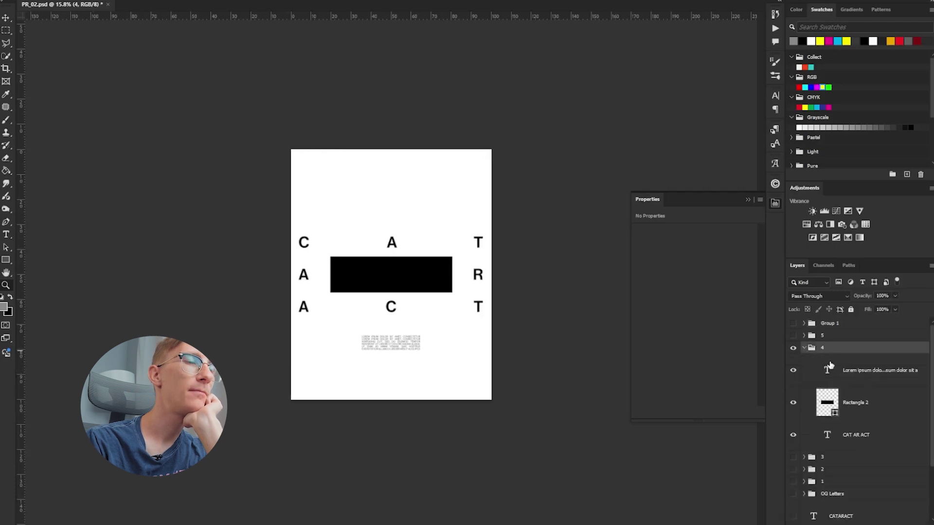
{"action": "mouse_move", "coordinate": [400, 273]}
{"action": "left_mouse_down"}
{"action": "mouse_move", "coordinate": [410, 240]}
{"action": "mouse_move", "coordinate": [409, 258]}
{"action": "left_mouse_up"}
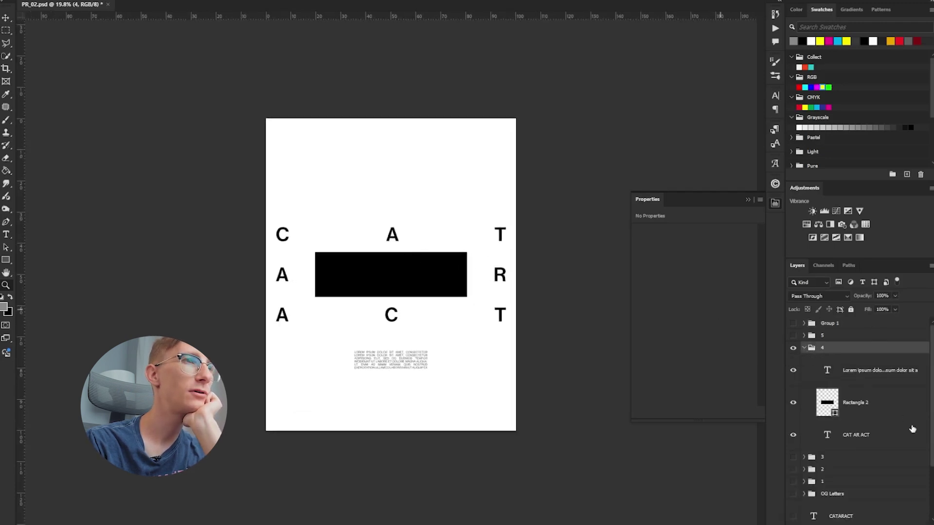
{"action": "left_click", "coordinate": [881, 413]}
{"action": "left_click", "coordinate": [793, 401]}
{"action": "left_click", "coordinate": [793, 399]}
{"action": "left_click_drag", "start_coordinate": [387, 261], "coordinate": [385, 280]}
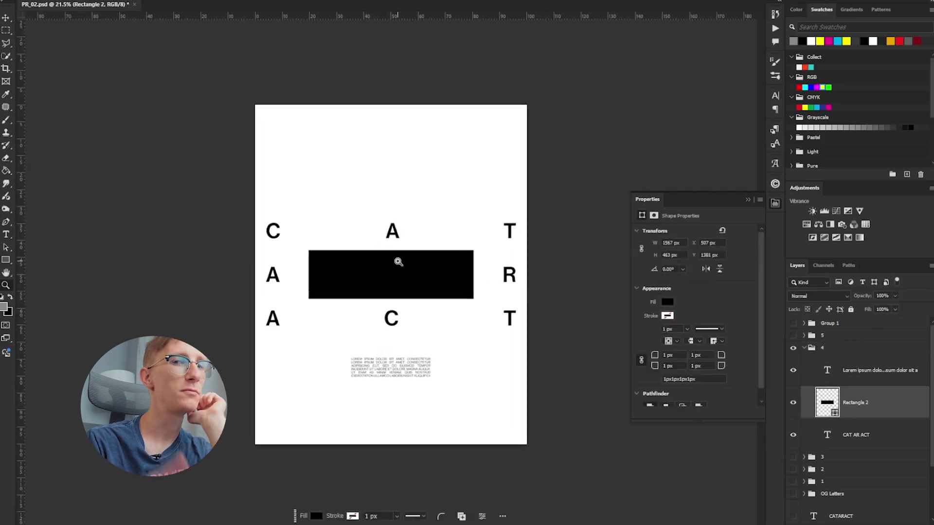
{"action": "left_click_drag", "start_coordinate": [385, 261], "coordinate": [400, 269]}
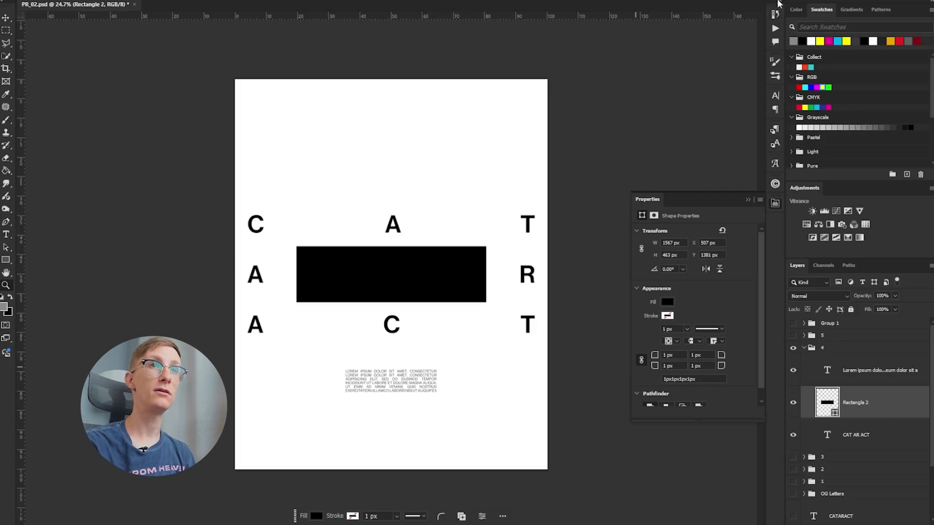
{"action": "left_click", "coordinate": [795, 39]}
{"action": "left_click_drag", "start_coordinate": [448, 285], "coordinate": [432, 299]}
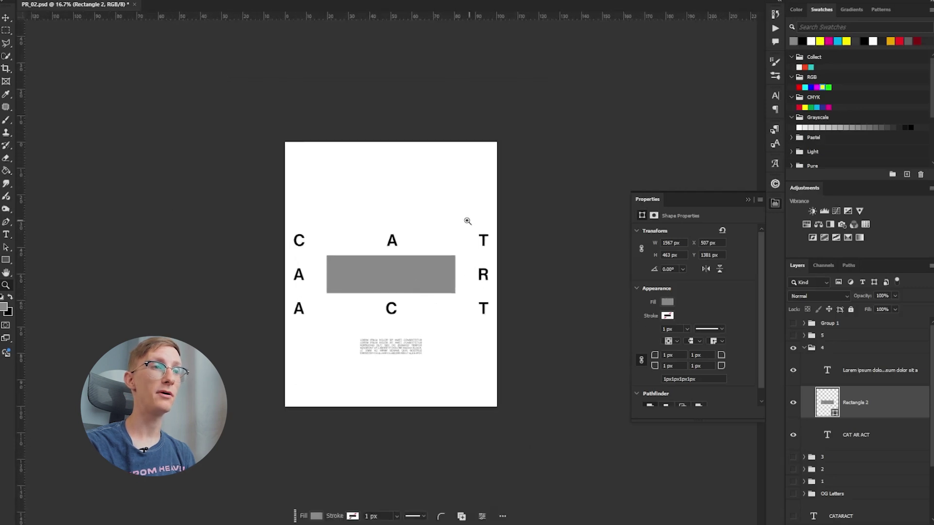
- Collapse and hide group 4, show group 5 instead, and rename Group 1 as 6
{"action": "left_click", "coordinate": [827, 366]}
{"action": "left_click", "coordinate": [407, 308]}
{"action": "left_click_drag", "start_coordinate": [409, 308], "coordinate": [157, 350]}
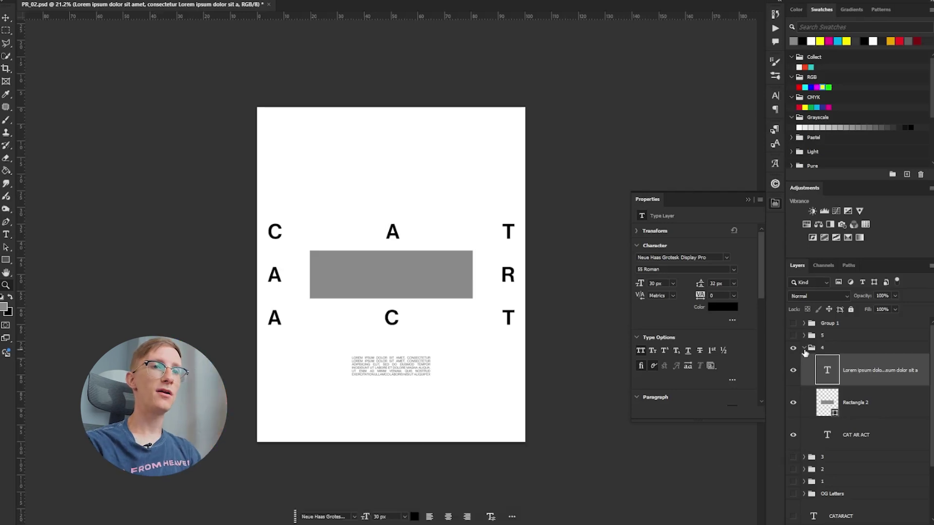
{"action": "left_click", "coordinate": [804, 348]}
{"action": "left_click", "coordinate": [793, 348]}
{"action": "left_click", "coordinate": [794, 321]}
{"action": "left_click", "coordinate": [794, 323]}
{"action": "left_click", "coordinate": [794, 326]}
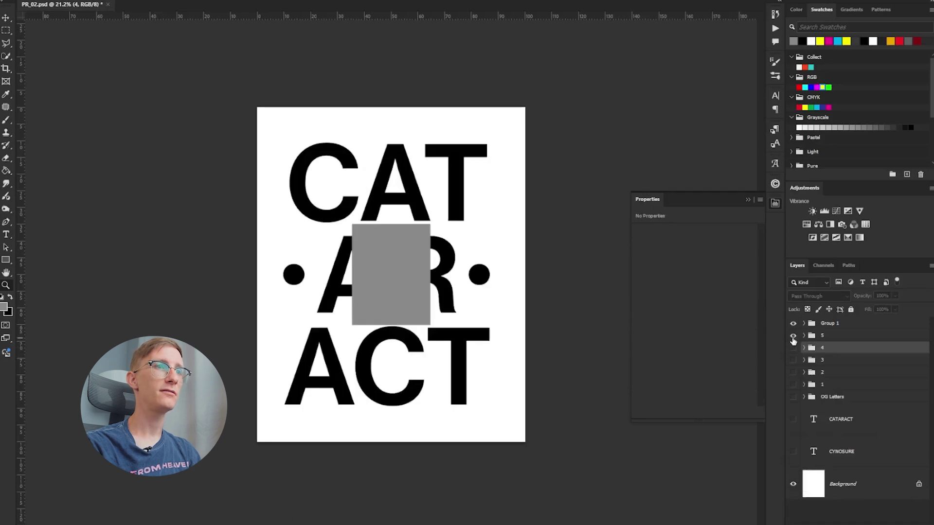
{"action": "left_click", "coordinate": [793, 324]}
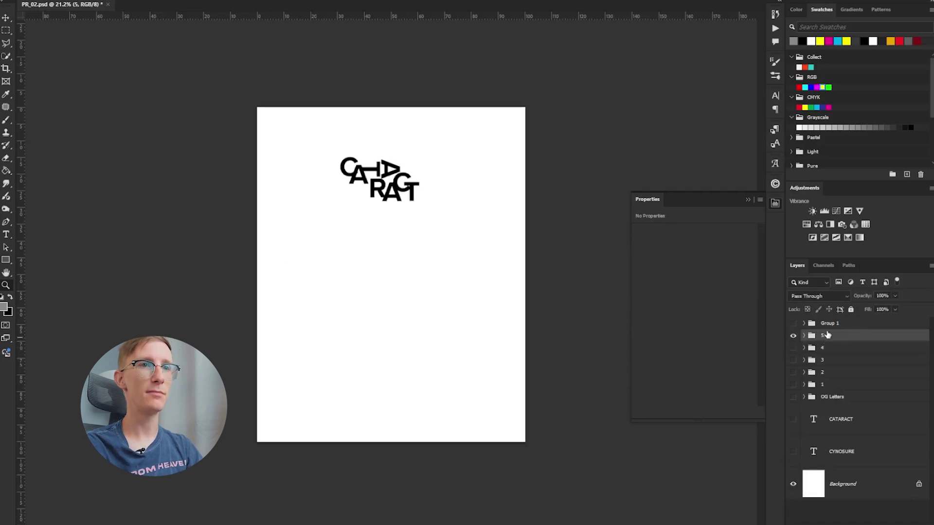
{"action": "double_click", "coordinate": [830, 324]}
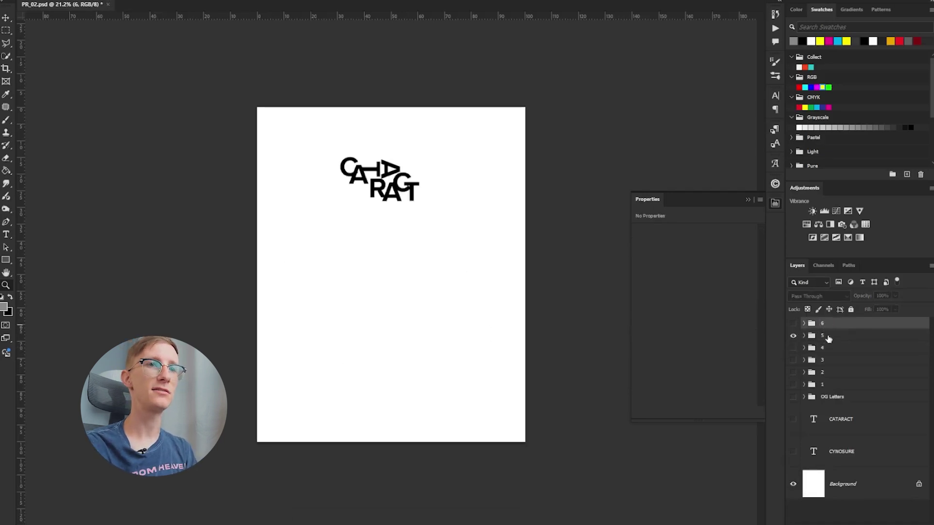
{"action": "left_click", "coordinate": [828, 338]}
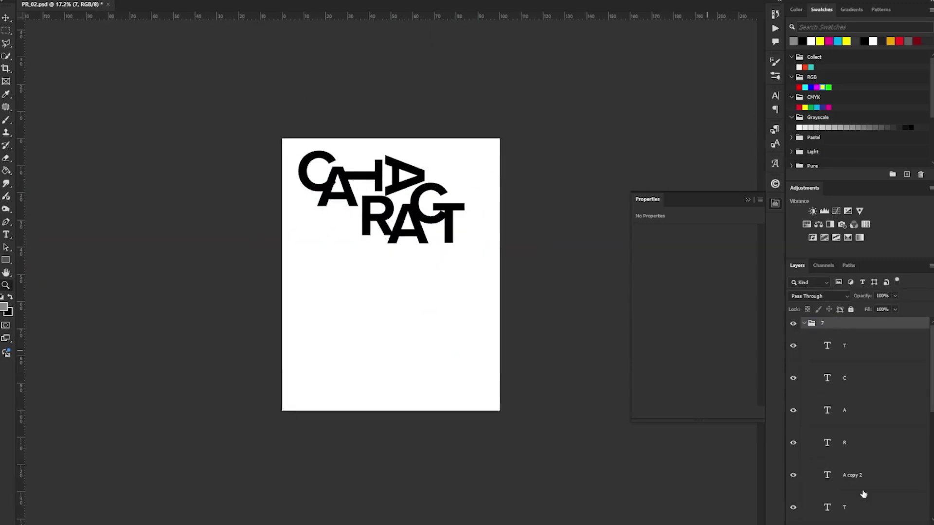
- Move the first C of group 7 down the page and stack the first A over its lower part
{"action": "key", "text": "v"}
{"action": "left_click_drag", "start_coordinate": [419, 218], "coordinate": [430, 343]}
{"action": "key", "text": "ctrl+z"}
{"action": "left_click", "coordinate": [306, 181]}
{"action": "left_click_drag", "start_coordinate": [307, 181], "coordinate": [320, 285]}
{"action": "left_click_drag", "start_coordinate": [348, 182], "coordinate": [375, 279]}
{"action": "left_click_drag", "start_coordinate": [314, 316], "coordinate": [343, 276]}
{"action": "left_click_drag", "start_coordinate": [407, 319], "coordinate": [375, 319]}
{"action": "left_click_drag", "start_coordinate": [381, 209], "coordinate": [402, 270]}
{"action": "key", "text": "Return"}
{"action": "left_click_drag", "start_coordinate": [359, 313], "coordinate": [377, 312]}
- Rotate the first T of group 7 half a turn and place it beside the overlapping C and A
{"action": "key", "text": "ctrl+t"}
{"action": "left_click_drag", "start_coordinate": [416, 239], "coordinate": [344, 248]}
{"action": "key", "text": "Return"}
{"action": "mouse_move", "coordinate": [379, 287]}
{"action": "left_mouse_down"}
{"action": "mouse_move", "coordinate": [327, 289]}
{"action": "mouse_move", "coordinate": [371, 285]}
{"action": "left_mouse_up"}
{"action": "left_click", "coordinate": [358, 277]}
{"action": "key", "text": "ctrl+t"}
{"action": "left_click_drag", "start_coordinate": [436, 246], "coordinate": [384, 357]}
{"action": "key", "text": "Return"}
{"action": "left_click_drag", "start_coordinate": [347, 254], "coordinate": [286, 299]}
{"action": "left_click_drag", "start_coordinate": [340, 299], "coordinate": [292, 299]}
{"action": "left_click", "coordinate": [402, 275]}
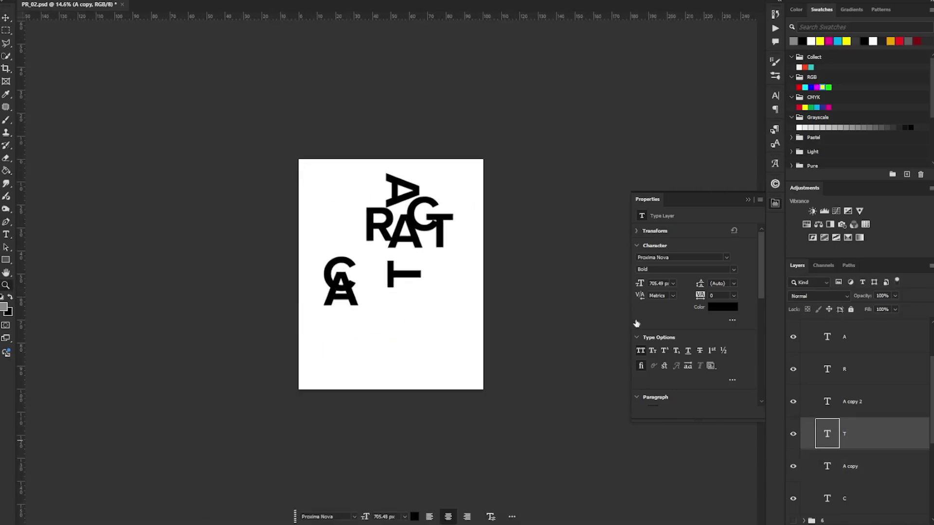
- Move the sideways A, the R, the third A and the final C and T into the overlapping letter cluster
{"action": "left_click", "coordinate": [901, 397]}
{"action": "left_click_drag", "start_coordinate": [433, 207], "coordinate": [377, 339]}
{"action": "left_click", "coordinate": [900, 369]}
{"action": "left_click_drag", "start_coordinate": [420, 229], "coordinate": [403, 311]}
{"action": "left_click", "coordinate": [900, 337]}
{"action": "left_click_drag", "start_coordinate": [433, 237], "coordinate": [388, 314]}
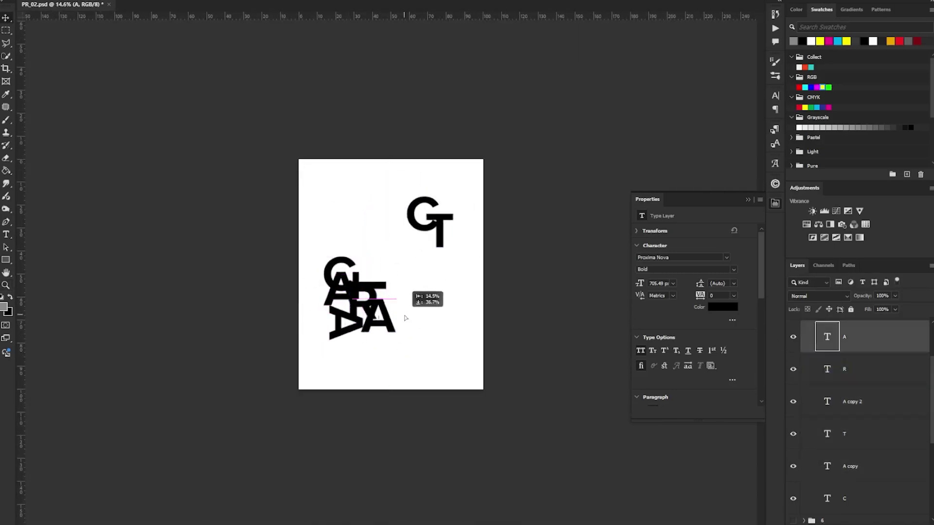
{"action": "left_click_drag", "start_coordinate": [439, 231], "coordinate": [336, 334]}
{"action": "left_click_drag", "start_coordinate": [364, 294], "coordinate": [406, 323]}
{"action": "left_click_drag", "start_coordinate": [408, 400], "coordinate": [412, 404]}
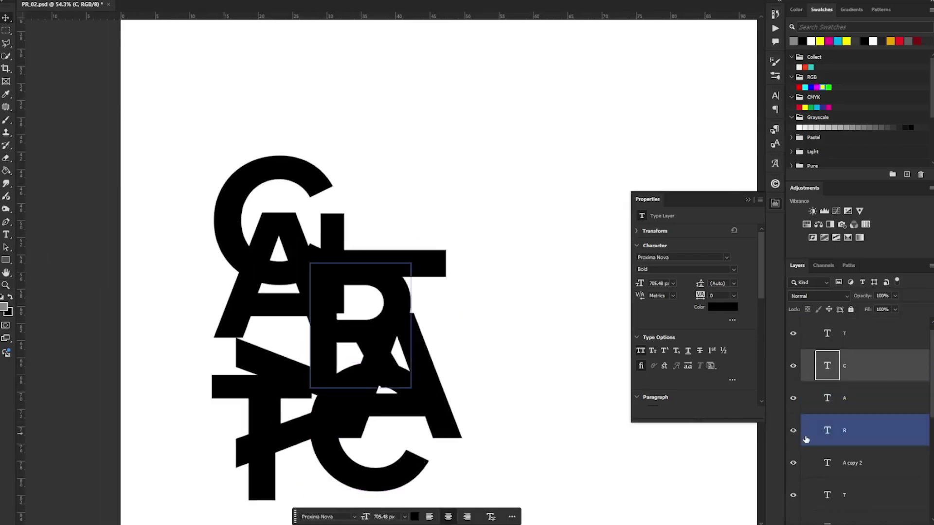
- Nudge the R and its neighbouring letters so their edges line up within the overlapping cluster
{"action": "left_click", "coordinate": [331, 281]}
{"action": "left_click", "coordinate": [362, 268]}
{"action": "left_click_drag", "start_coordinate": [402, 331], "coordinate": [404, 331]}
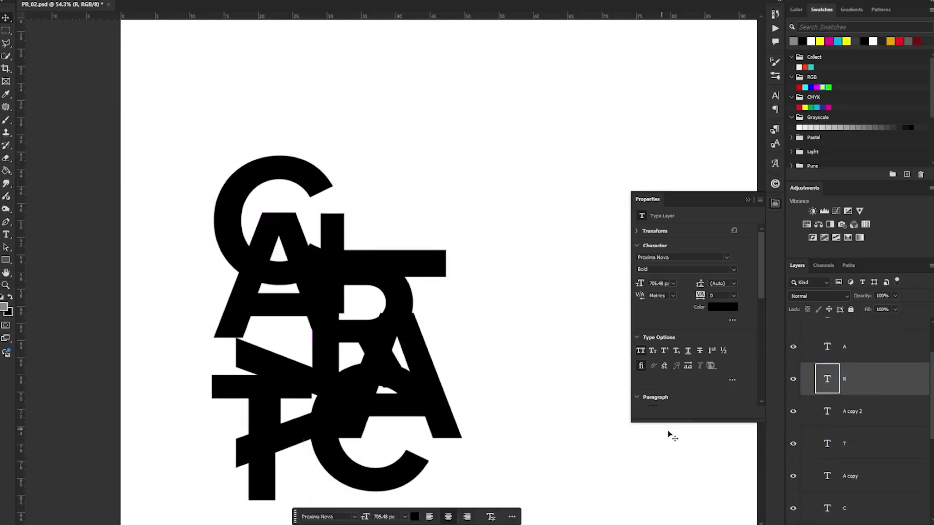
{"action": "left_click", "coordinate": [419, 361]}
{"action": "left_click", "coordinate": [423, 392]}
{"action": "left_click_drag", "start_coordinate": [431, 413], "coordinate": [423, 410]}
{"action": "left_click", "coordinate": [869, 369]}
{"action": "left_click_drag", "start_coordinate": [369, 284], "coordinate": [341, 358]}
{"action": "scroll", "coordinate": [866, 379], "scroll_direction": "up", "scroll_amount": 2}
- Scale up the whole letter cluster of group 7 until it runs past the page edges
{"action": "left_click", "coordinate": [846, 323]}
{"action": "key", "text": "ctrl+t"}
{"action": "left_click_drag", "start_coordinate": [391, 342], "coordinate": [428, 383]}
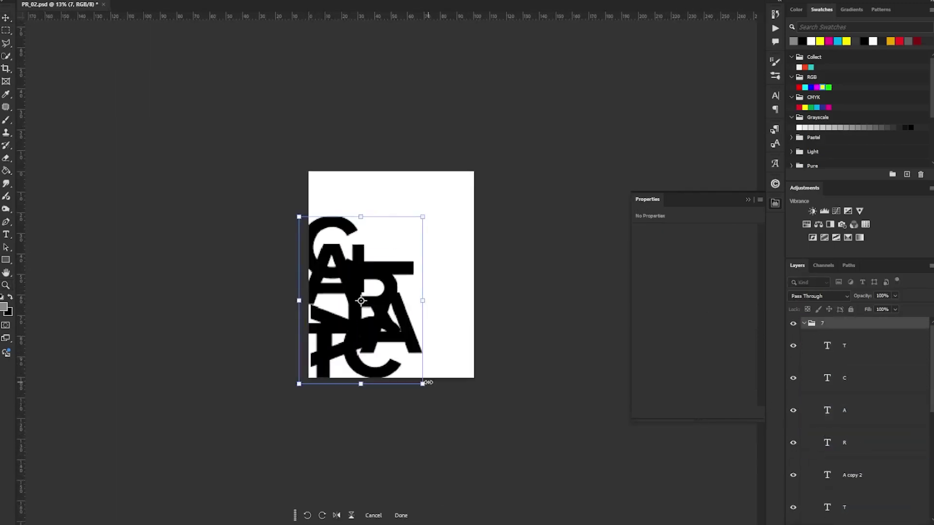
{"action": "key", "text": "ctrl+d"}
{"action": "key", "text": "ctrl+t"}
{"action": "left_click_drag", "start_coordinate": [452, 275], "coordinate": [472, 277]}
{"action": "key", "text": "Return"}
{"action": "scroll", "coordinate": [462, 243], "scroll_direction": "up", "scroll_amount": 4}
{"action": "left_click_drag", "start_coordinate": [462, 239], "coordinate": [428, 239]}
{"action": "scroll", "coordinate": [462, 262], "scroll_direction": "up", "scroll_amount": 3}
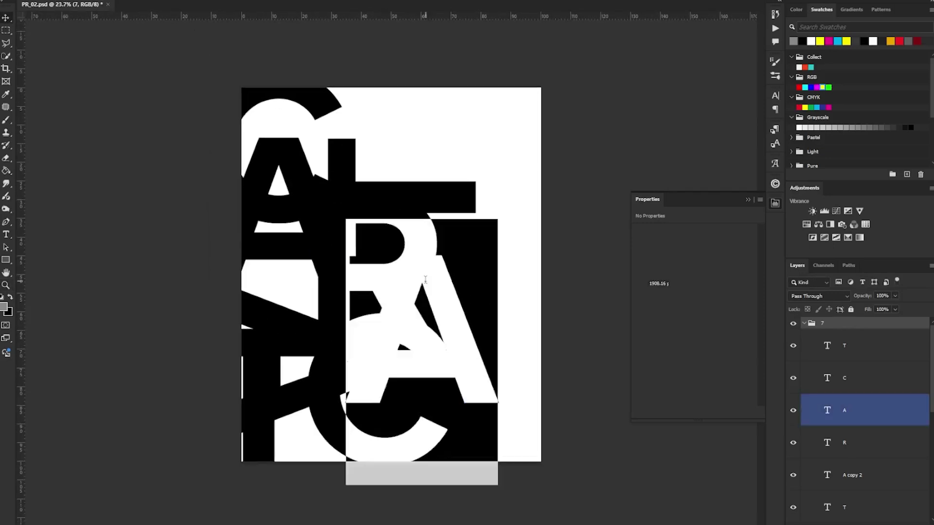
{"action": "left_click_drag", "start_coordinate": [550, 296], "coordinate": [592, 296]}
- Scale group 7 back down to fit inside the page and show the guide grid
{"action": "key", "text": "ctrl+t"}
{"action": "left_click_drag", "start_coordinate": [541, 477], "coordinate": [503, 427]}
{"action": "key", "text": "Return"}
{"action": "key", "text": "ctrl+semicolon"}
{"action": "key", "text": "ctrl+t"}
{"action": "key", "text": "Return"}
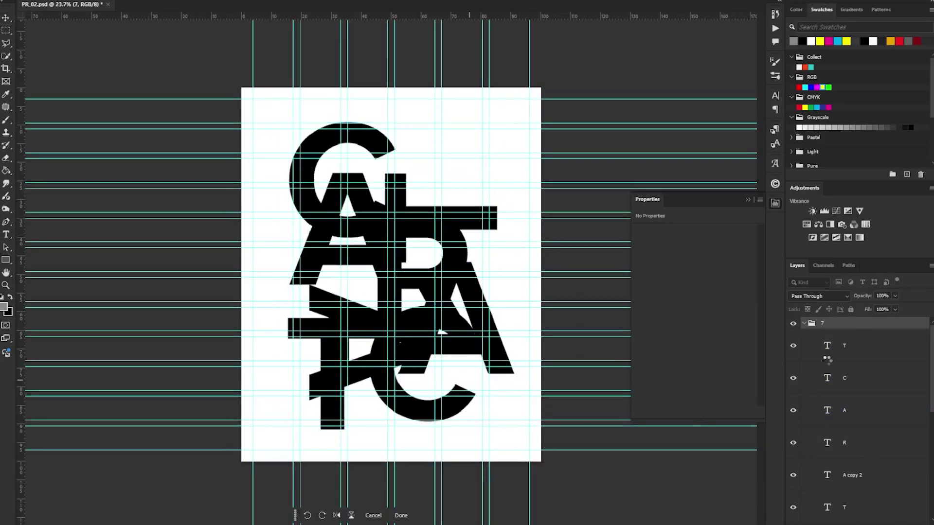
- Mask group 7 to an inner rectangle of the guide grid, hiding everything outside it, and hide the guides
{"action": "left_click", "coordinate": [847, 524]}
{"action": "key", "text": "ctrl+shift+i"}
{"action": "key", "text": "ctrl+BackSpace"}
{"action": "key", "text": "ctrl+d"}
{"action": "key", "text": "ctrl+semicolon"}
- Enlarge the letters of group 7 inside the rectangular mask so they are cropped by its edges
{"action": "key", "text": "z"}
{"action": "scroll", "coordinate": [419, 239], "scroll_direction": "down", "scroll_amount": 4}
{"action": "left_click", "coordinate": [827, 365]}
{"action": "left_click", "coordinate": [811, 335]}
{"action": "key", "text": "Return"}
{"action": "scroll", "coordinate": [431, 268], "scroll_direction": "up", "scroll_amount": 3}
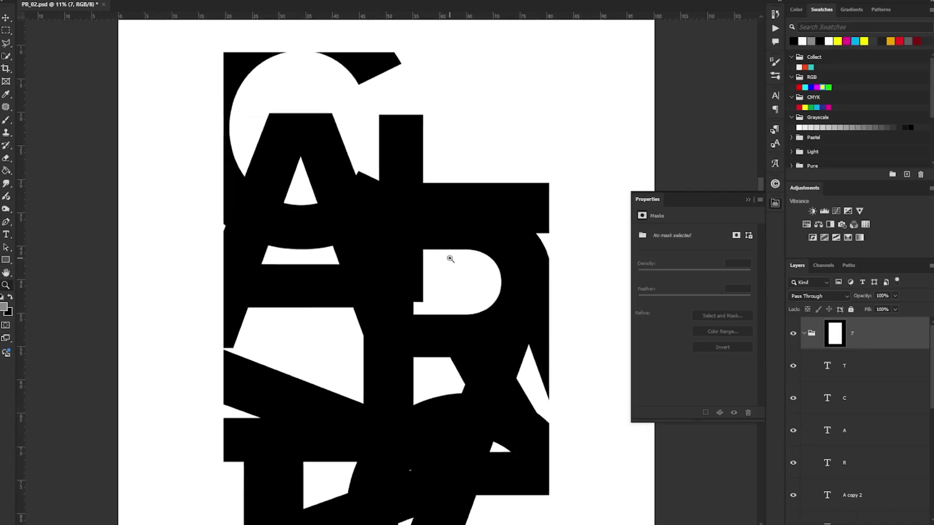
- Set all letters of group 7 to Neue Haas Grotesk Display Pro 75 Bold
{"action": "left_click", "coordinate": [359, 320]}
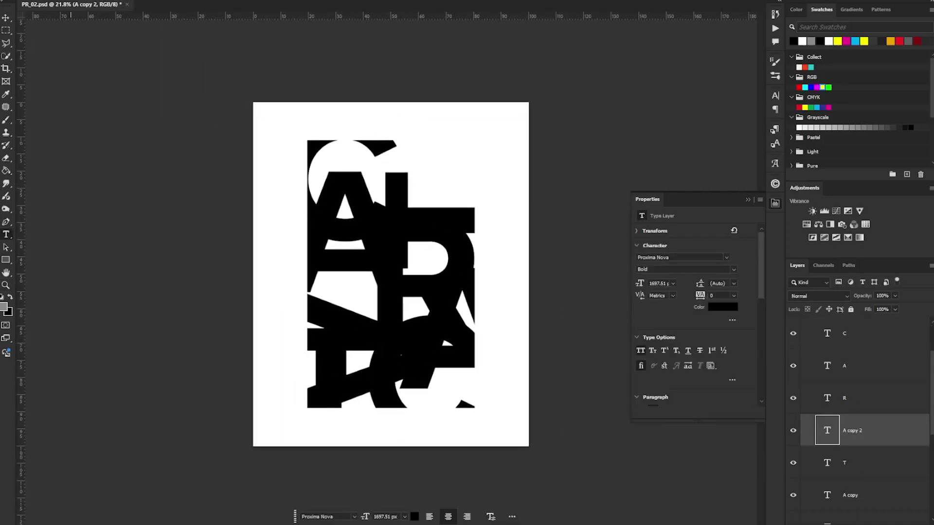
{"action": "left_click", "coordinate": [851, 367], "text": "shift"}
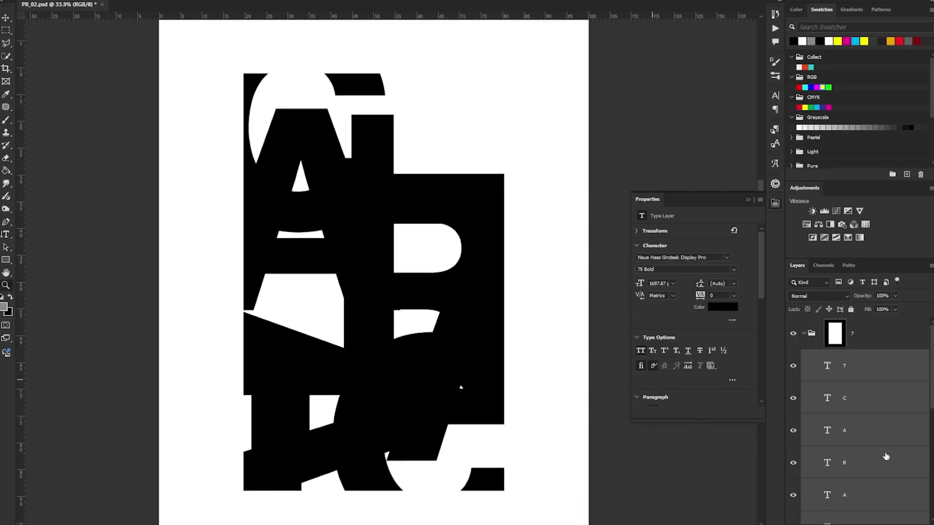
{"action": "left_click", "coordinate": [884, 452]}
{"action": "mouse_move", "coordinate": [435, 198]}
{"action": "left_mouse_down"}
{"action": "mouse_move", "coordinate": [411, 198]}
{"action": "mouse_move", "coordinate": [435, 200]}
{"action": "left_mouse_up"}
{"action": "scroll", "coordinate": [464, 239], "scroll_direction": "down", "scroll_amount": 2}
- Set all letters of group 7 to Neue Haas Grotesk Display Pro 55 Roman
{"action": "key", "text": "t"}
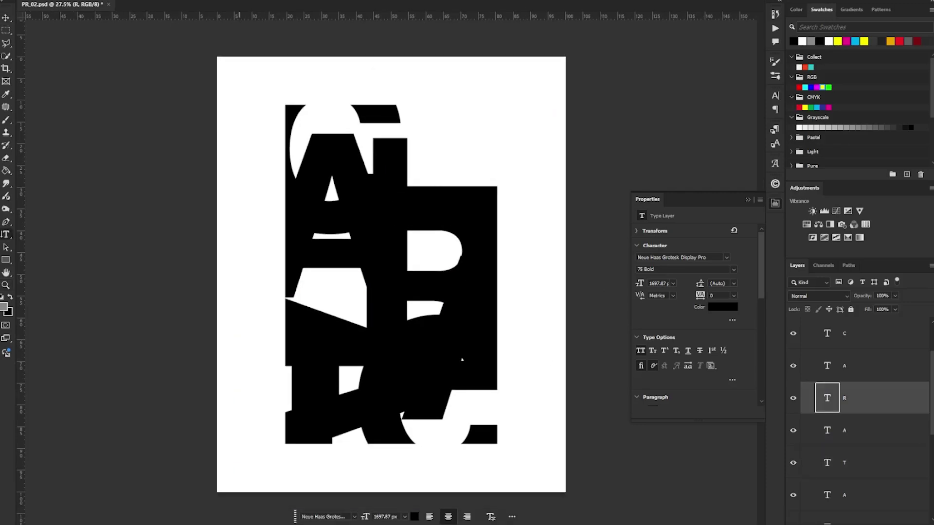
{"action": "left_click", "coordinate": [845, 368]}
{"action": "left_click", "coordinate": [188, 42]}
{"action": "scroll", "coordinate": [878, 377], "scroll_direction": "up", "scroll_amount": 3}
{"action": "left_click", "coordinate": [878, 377], "text": "shift"}
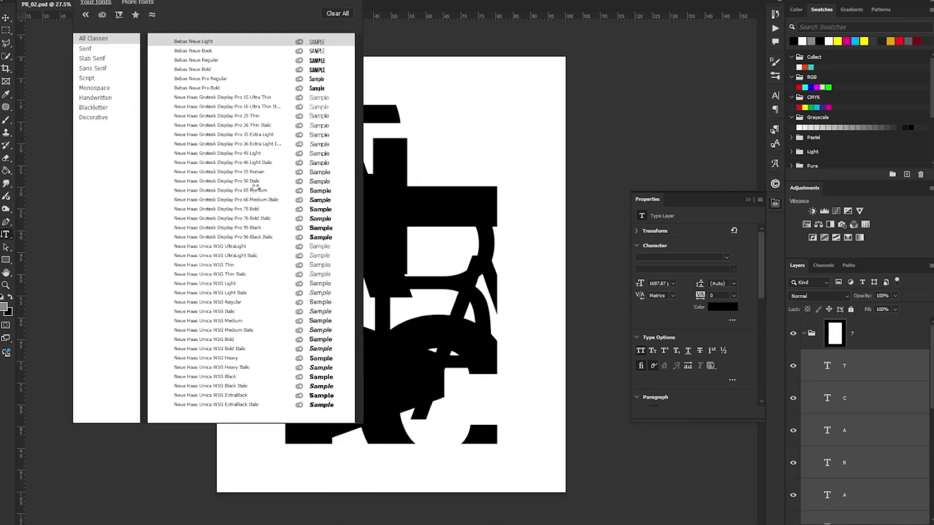
{"action": "left_click", "coordinate": [254, 187]}
- Reposition individual letters of the masked cluster so the thinner letterforms overlap neatly
{"action": "scroll", "coordinate": [480, 404], "scroll_direction": "down", "scroll_amount": 4}
{"action": "key", "text": "v"}
{"action": "scroll", "coordinate": [861, 433], "scroll_direction": "down", "scroll_amount": 3}
{"action": "left_click", "coordinate": [861, 432]}
{"action": "left_click_drag", "start_coordinate": [413, 214], "coordinate": [438, 215]}
{"action": "left_click", "coordinate": [865, 496]}
{"action": "mouse_move", "coordinate": [390, 192]}
{"action": "left_mouse_down"}
{"action": "mouse_move", "coordinate": [393, 210]}
{"action": "mouse_move", "coordinate": [380, 205]}
{"action": "left_mouse_up"}
{"action": "left_click", "coordinate": [866, 466]}
{"action": "scroll", "coordinate": [863, 389], "scroll_direction": "up", "scroll_amount": 2}
- Shift the R horizontally by about 6% within the masked letter cluster
{"action": "left_click", "coordinate": [864, 431]}
{"action": "left_click_drag", "start_coordinate": [458, 265], "coordinate": [477, 236]}
{"action": "scroll", "coordinate": [385, 243], "scroll_direction": "up", "scroll_amount": 3}
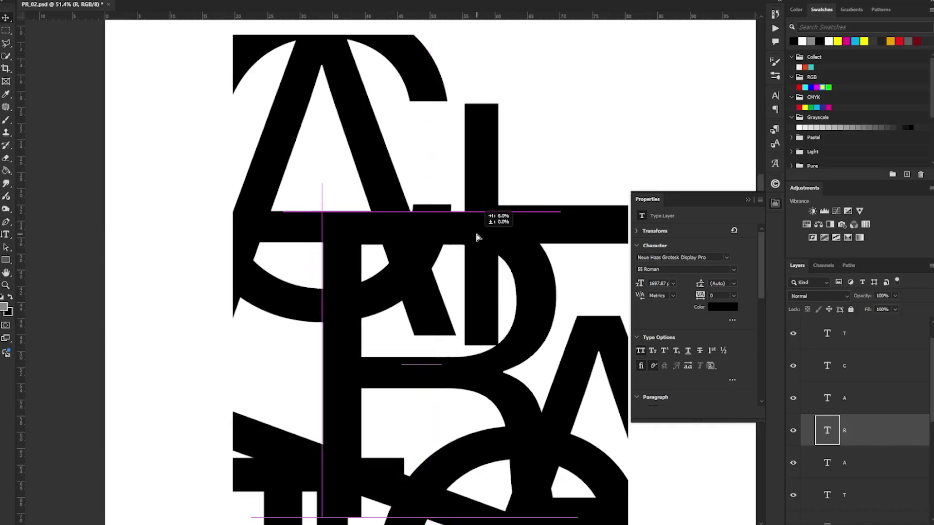
{"action": "scroll", "coordinate": [477, 236], "scroll_direction": "down", "scroll_amount": 2}
{"action": "left_click", "coordinate": [859, 366]}
{"action": "scroll", "coordinate": [346, 278], "scroll_direction": "down", "scroll_amount": 5}
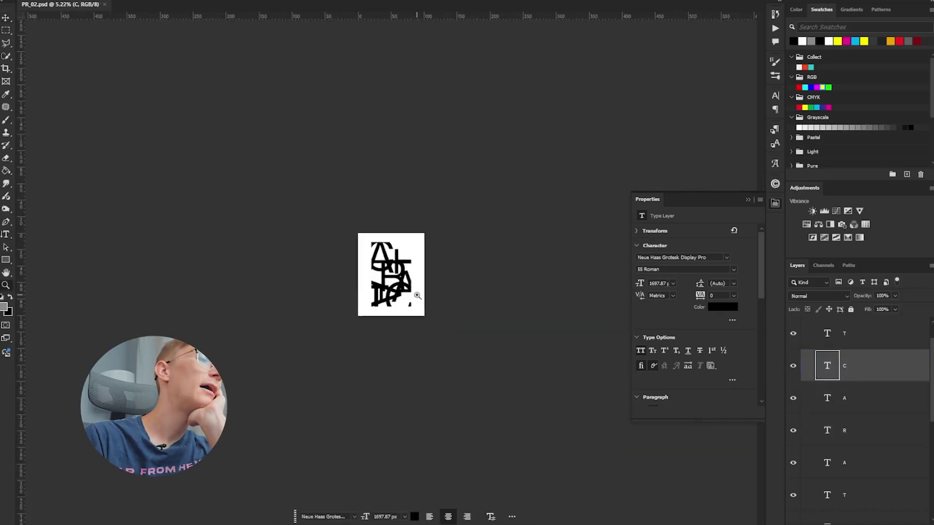
- Collapse group 7 in the layer stack
{"action": "scroll", "coordinate": [417, 295], "scroll_direction": "up", "scroll_amount": 3}
{"action": "scroll", "coordinate": [823, 393], "scroll_direction": "up", "scroll_amount": 1}
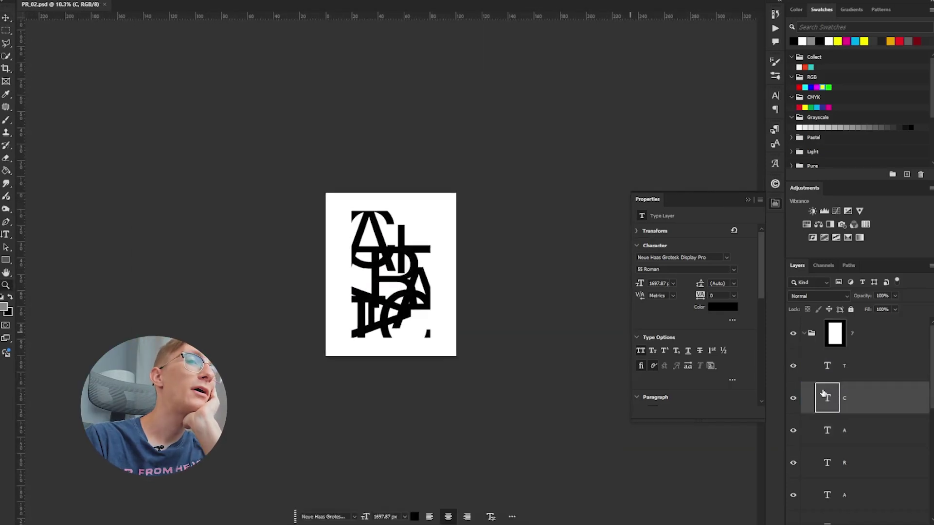
{"action": "left_click", "coordinate": [803, 334]}
{"action": "left_click", "coordinate": [819, 337]}
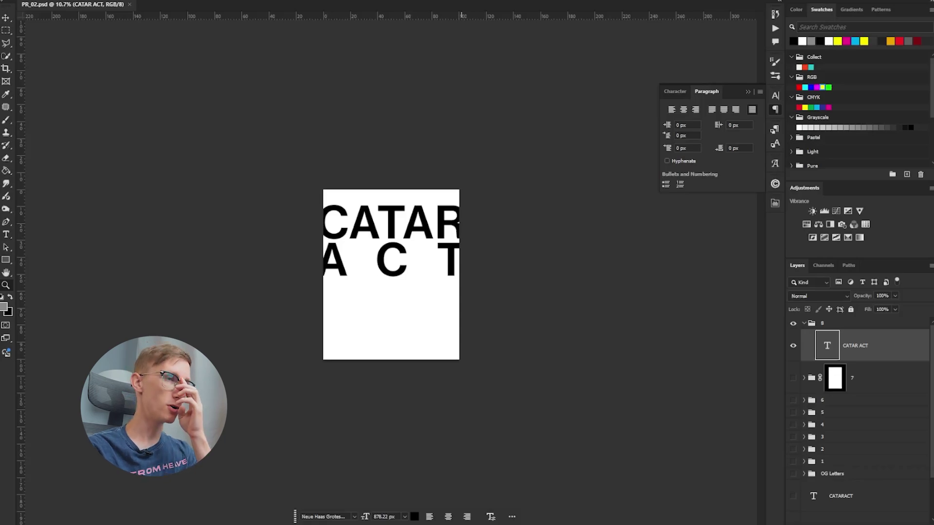
- Collapse and hide group 8 so that only the CATAR ACT copy stays visible
{"action": "left_click_drag", "start_coordinate": [408, 216], "coordinate": [447, 216]}
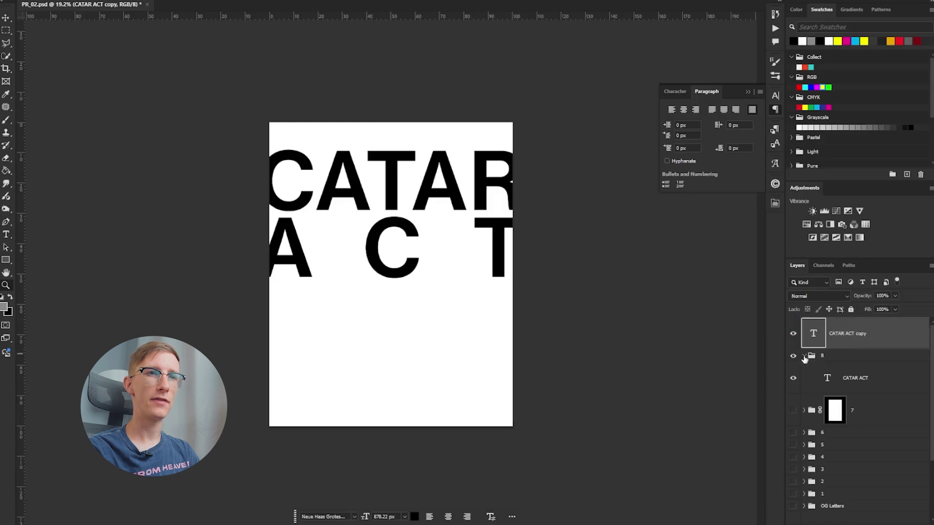
{"action": "left_click", "coordinate": [805, 356]}
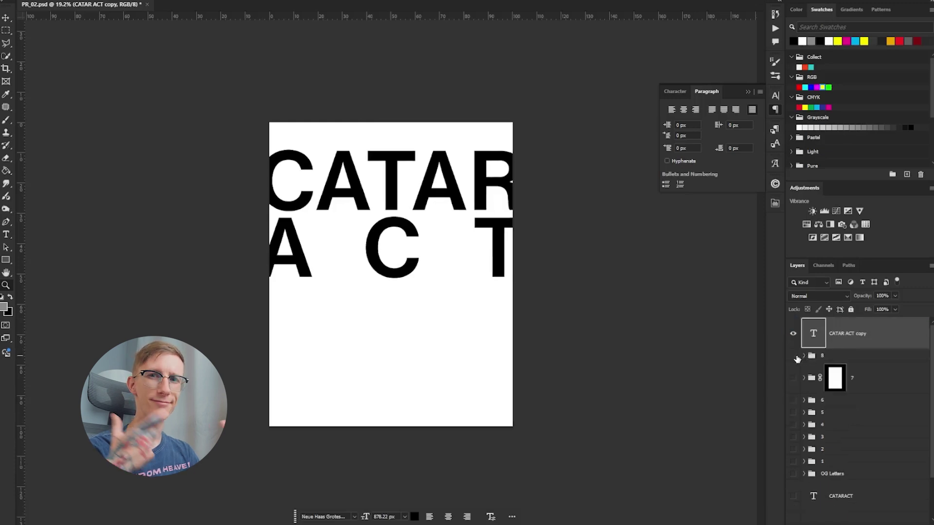
{"action": "left_click_drag", "start_coordinate": [260, 141], "coordinate": [325, 159]}
- Remove the leading C from the CATAR ACT copy, start its text one line lower, and centre the paragraph
{"action": "key", "text": "t"}
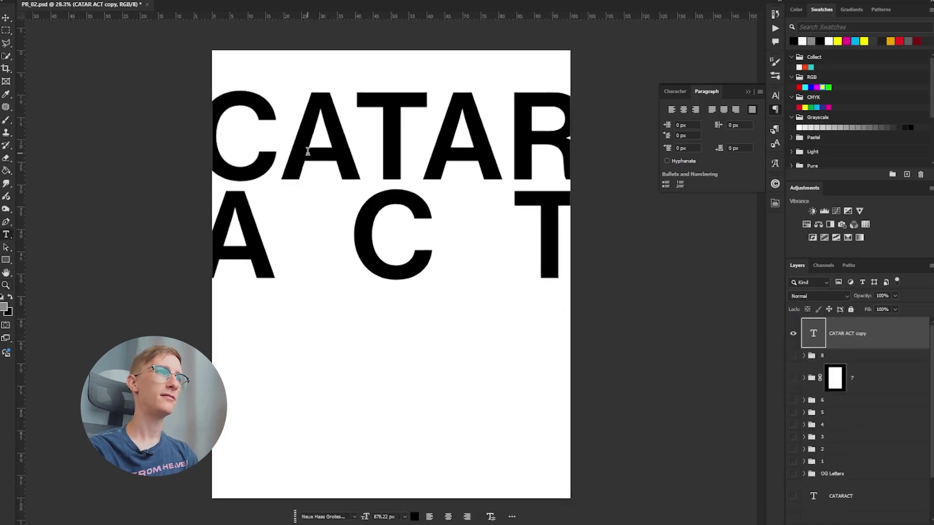
{"action": "key", "text": "BackSpace"}
{"action": "key", "text": "Return"}
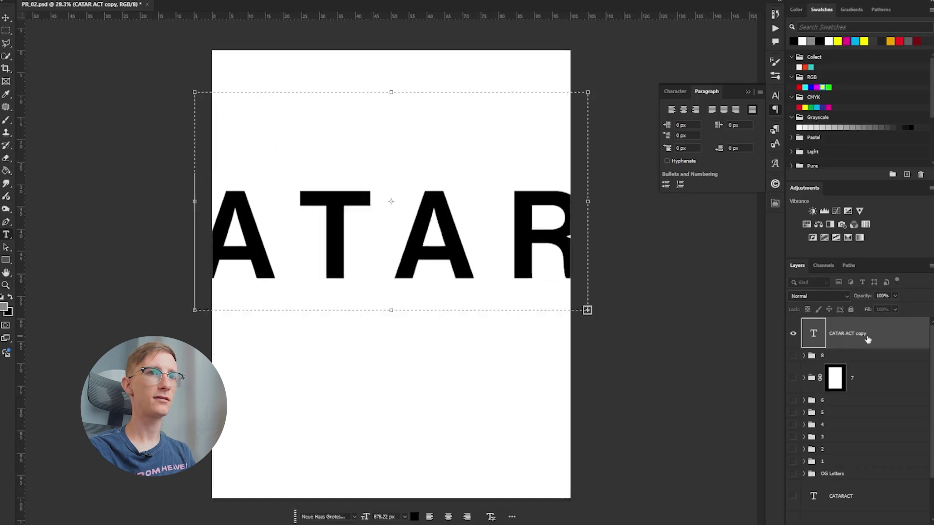
{"action": "left_click", "coordinate": [684, 110]}
- Enlarge the centred text's box and break the letters into a stacked pyramid reading C, AT, ARA, CT
{"action": "scroll", "coordinate": [391, 234], "scroll_direction": "down", "scroll_amount": 2}
{"action": "left_click_drag", "start_coordinate": [457, 243], "coordinate": [457, 218]}
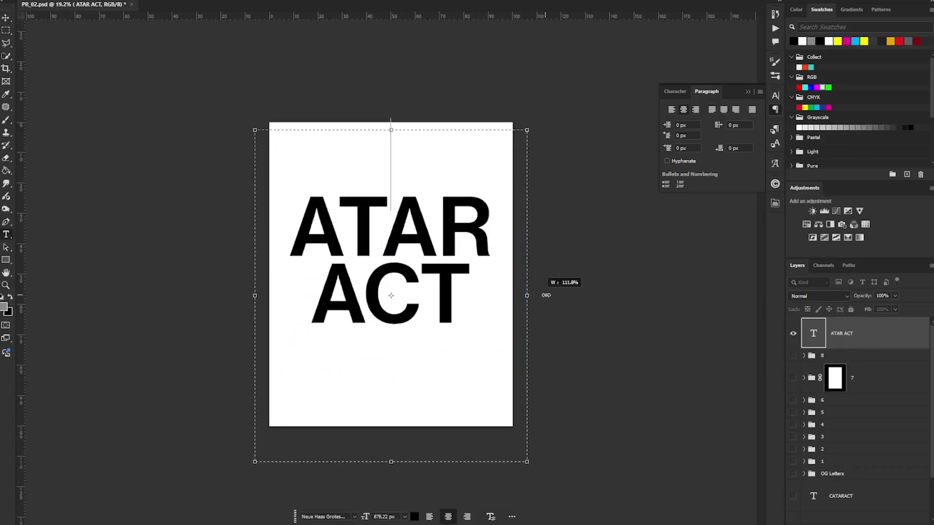
{"action": "left_click_drag", "start_coordinate": [546, 295], "coordinate": [576, 295]}
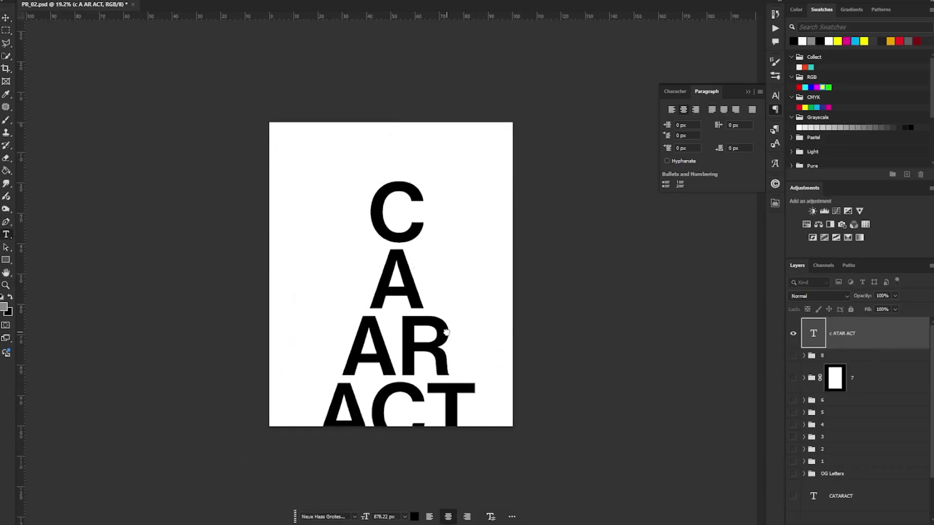
{"action": "left_click_drag", "start_coordinate": [367, 345], "coordinate": [367, 300]}
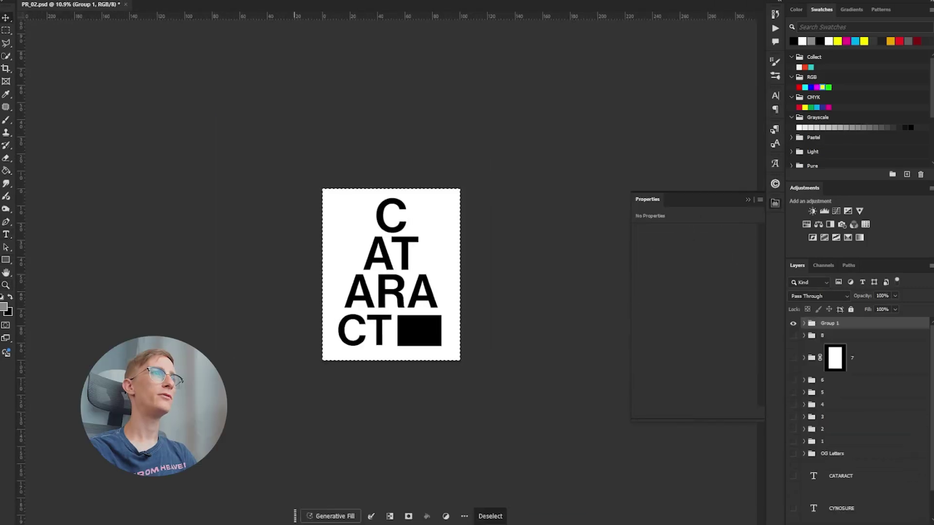
- Clear the canvas selection and rename the group holding the stacked pyramid layout as 9
{"action": "left_click", "coordinate": [295, 0]}
{"action": "key", "text": "v"}
{"action": "left_click_drag", "start_coordinate": [427, 271], "coordinate": [439, 263]}
{"action": "double_click", "coordinate": [829, 323]}
{"action": "type", "text": "9"}
{"action": "key", "text": "Return"}
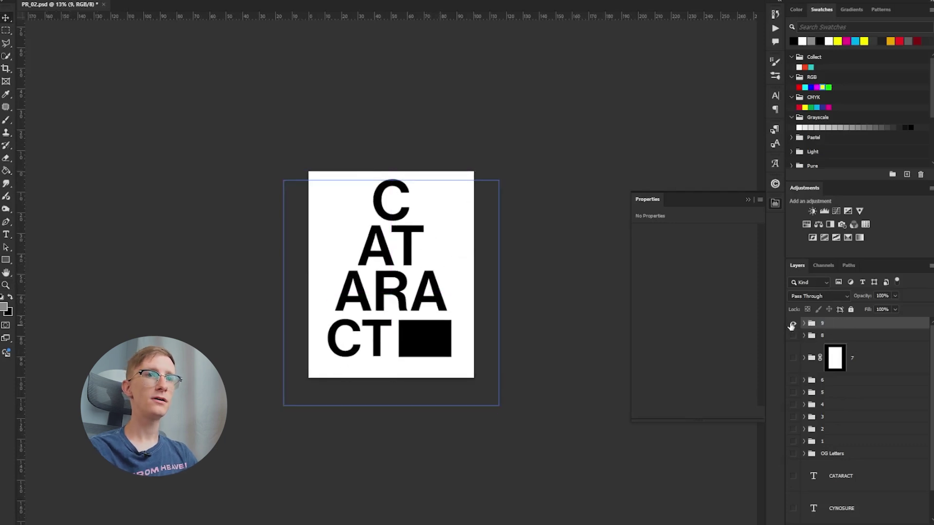
- Hide group 9, then show and expand group 8 with the CATAR ACT text
{"action": "left_click", "coordinate": [793, 324]}
{"action": "left_click", "coordinate": [792, 336]}
{"action": "left_click", "coordinate": [804, 336]}
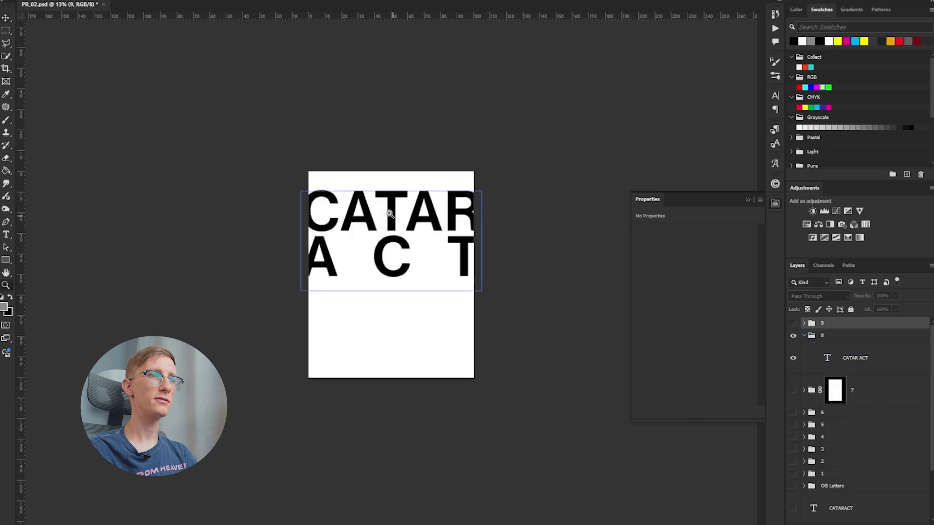
- Show the layout guides and nudge the CATAR ACT text vertically to line up with them
{"action": "left_click_drag", "start_coordinate": [392, 215], "coordinate": [399, 214]}
{"action": "key", "text": "ctrl+semicolon"}
{"action": "left_click_drag", "start_coordinate": [427, 184], "coordinate": [448, 211]}
{"action": "left_click", "coordinate": [450, 209]}
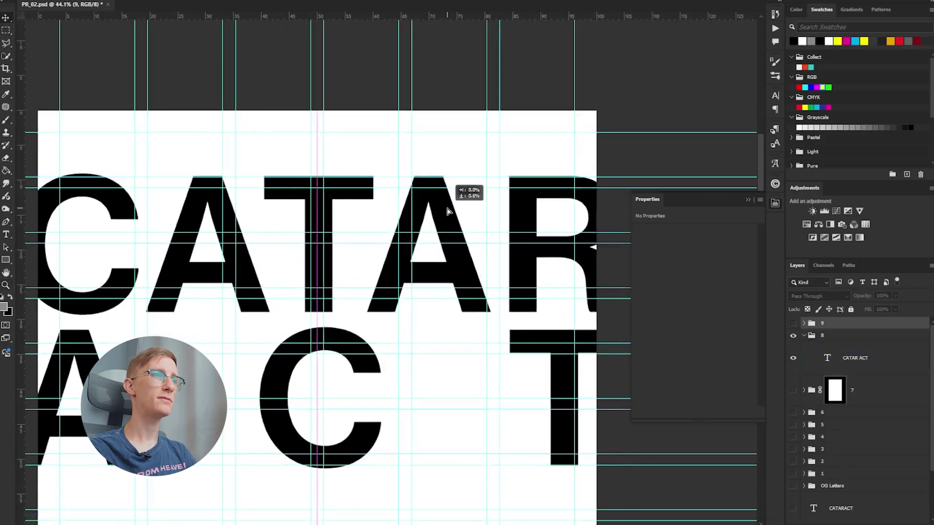
- Draw a filled rectangle across the poster's full width over the CATAR ACT lines and place it behind the text
{"action": "left_click_drag", "start_coordinate": [271, 272], "coordinate": [509, 160]}
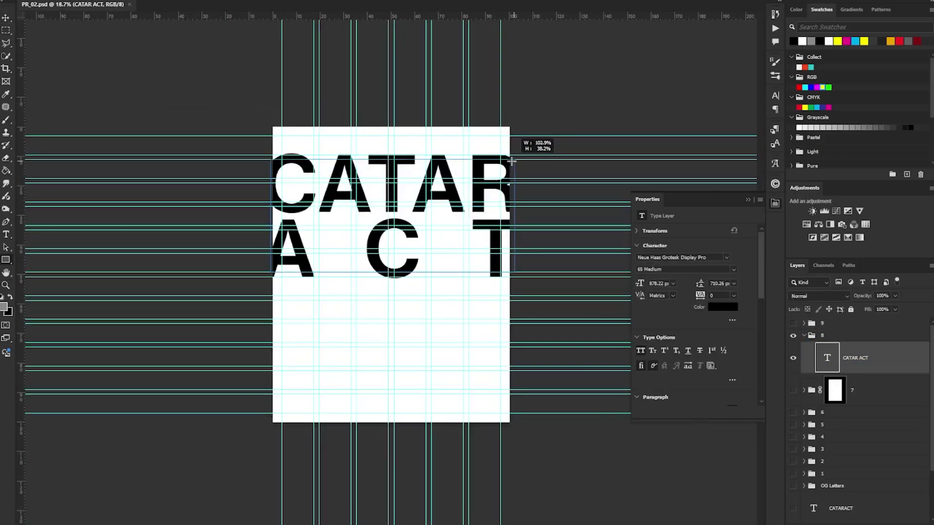
{"action": "key", "text": "alt+BackSpace"}
{"action": "left_click_drag", "start_coordinate": [863, 359], "coordinate": [881, 408]}
{"action": "key", "text": "v"}
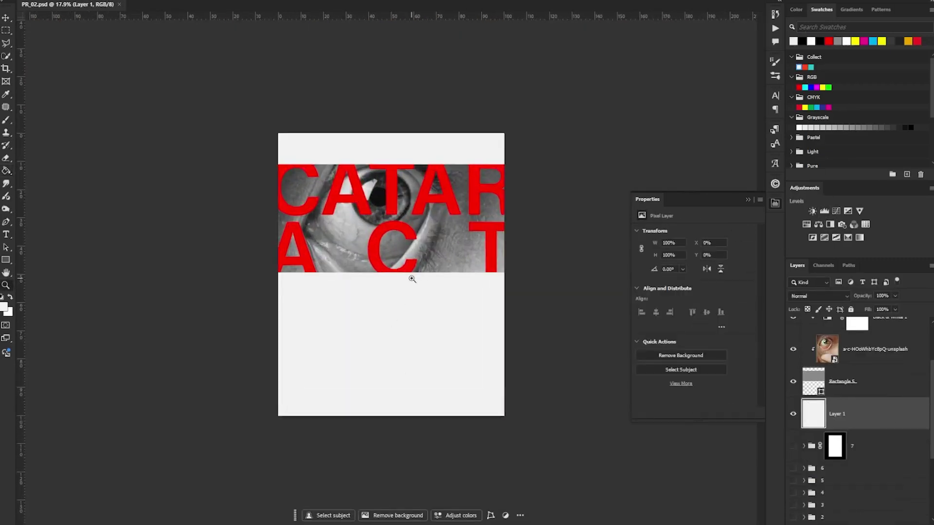
- Reposition the eye photo clipped inside the rectangle so the iris sits further towards the final A
{"action": "left_click", "coordinate": [882, 353]}
{"action": "left_click_drag", "start_coordinate": [469, 250], "coordinate": [511, 237]}
{"action": "left_click_drag", "start_coordinate": [414, 241], "coordinate": [455, 242]}
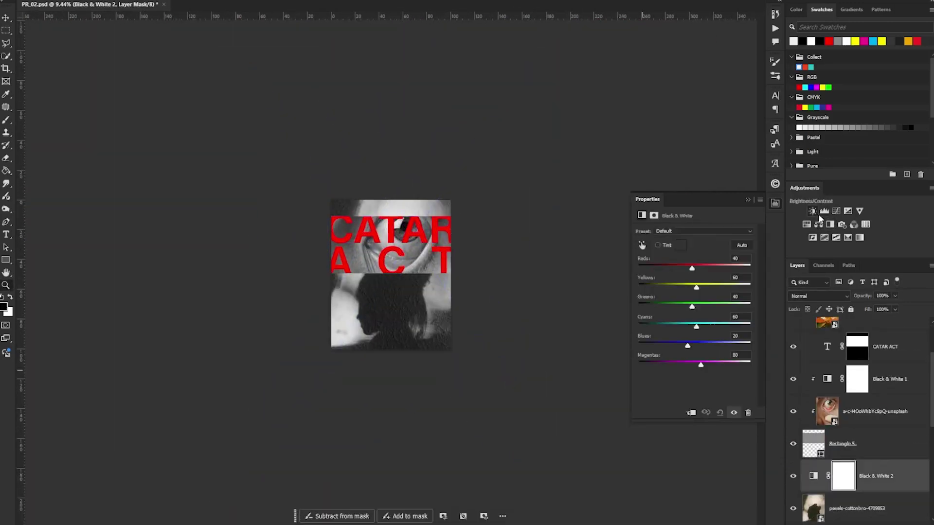
- Try darkening the shadows of the silhouette background photo with a Levels adjustment
{"action": "left_click", "coordinate": [824, 210]}
{"action": "mouse_move", "coordinate": [653, 304]}
{"action": "left_mouse_down"}
{"action": "mouse_move", "coordinate": [677, 306]}
{"action": "mouse_move", "coordinate": [661, 308]}
{"action": "left_mouse_up"}
{"action": "mouse_move", "coordinate": [406, 309]}
{"action": "left_mouse_down"}
{"action": "mouse_move", "coordinate": [489, 309]}
{"action": "mouse_move", "coordinate": [370, 312]}
{"action": "mouse_move", "coordinate": [395, 312]}
{"action": "left_mouse_up"}
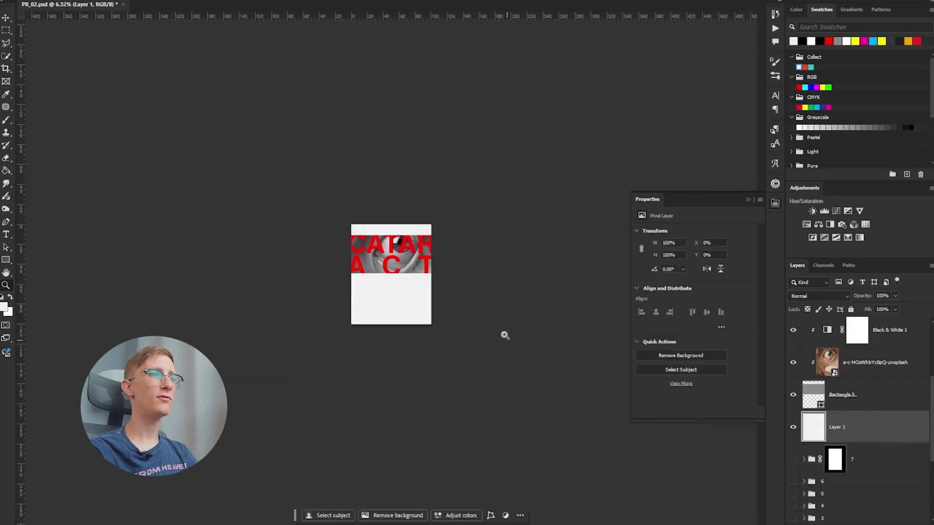
- Set the leading of the red BLIND TO WHAT CAN'T BE SEEN text to 29 px and repeat it as stacked lines
{"action": "left_click_drag", "start_coordinate": [401, 261], "coordinate": [435, 236]}
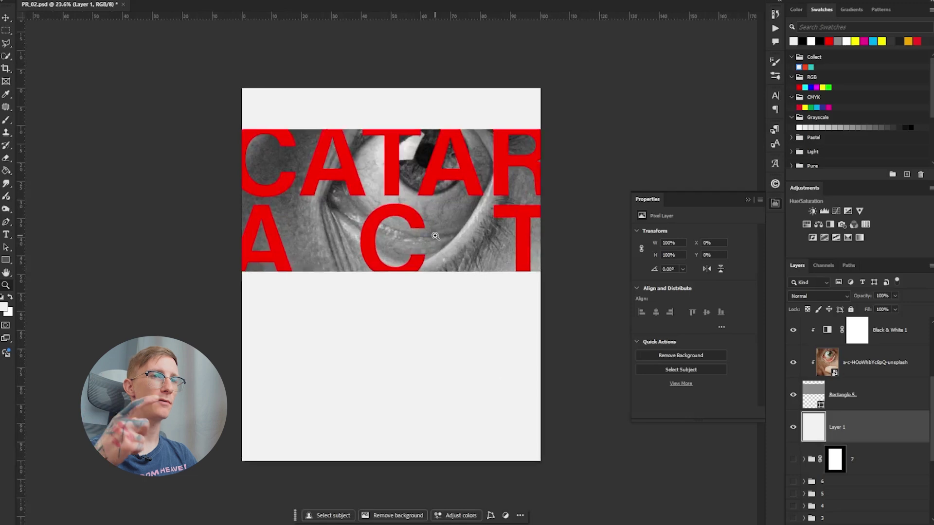
{"action": "scroll", "coordinate": [856, 413], "scroll_direction": "up", "scroll_amount": 5}
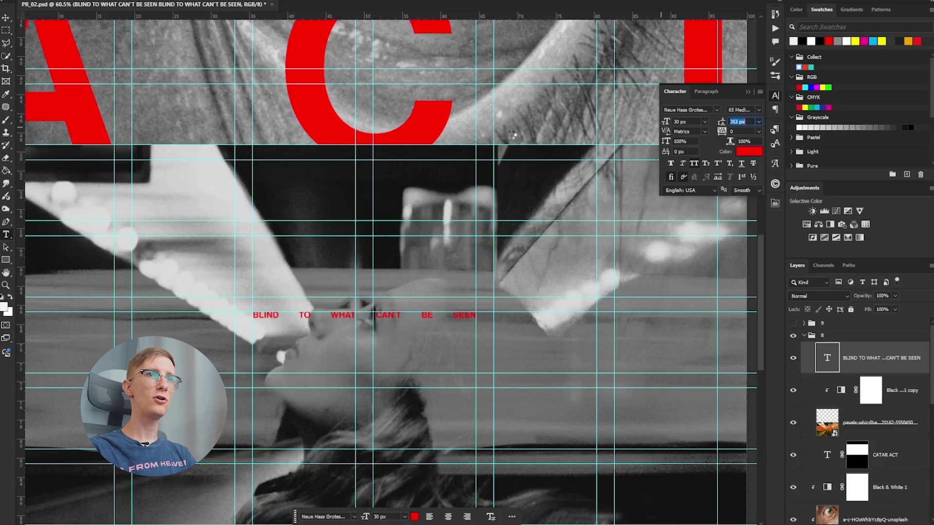
{"action": "left_click_drag", "start_coordinate": [320, 138], "coordinate": [327, 138]}
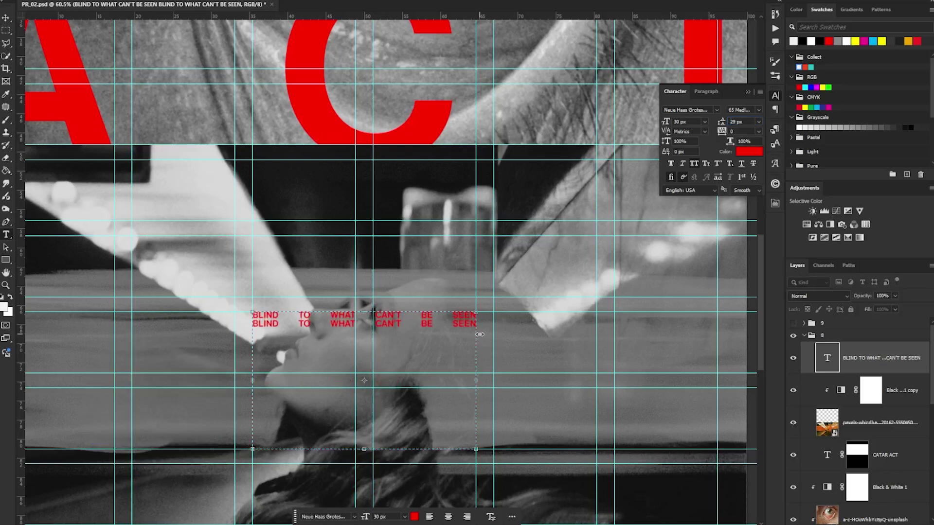
{"action": "left_click", "coordinate": [901, 390]}
{"action": "left_click", "coordinate": [900, 352]}
{"action": "left_click_drag", "start_coordinate": [253, 315], "coordinate": [476, 317]}
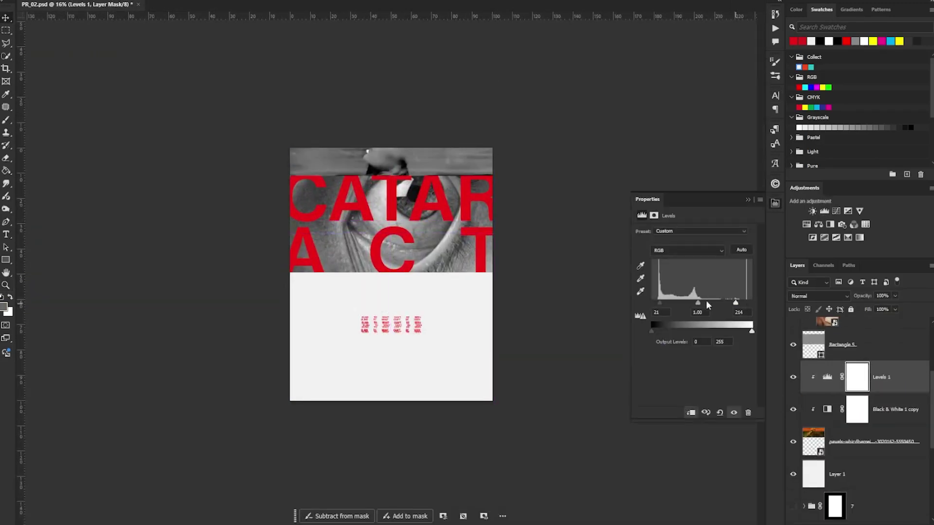
- Adjust the Levels midtones of the photo strip above the title and rotate the red portrait photo about half a turn
{"action": "left_click_drag", "start_coordinate": [705, 299], "coordinate": [702, 301]}
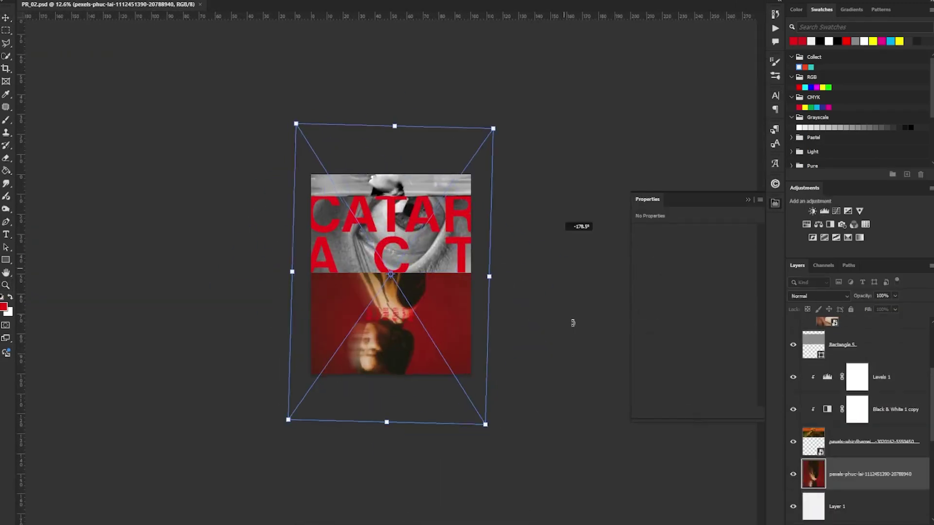
{"action": "left_click_drag", "start_coordinate": [573, 323], "coordinate": [460, 330]}
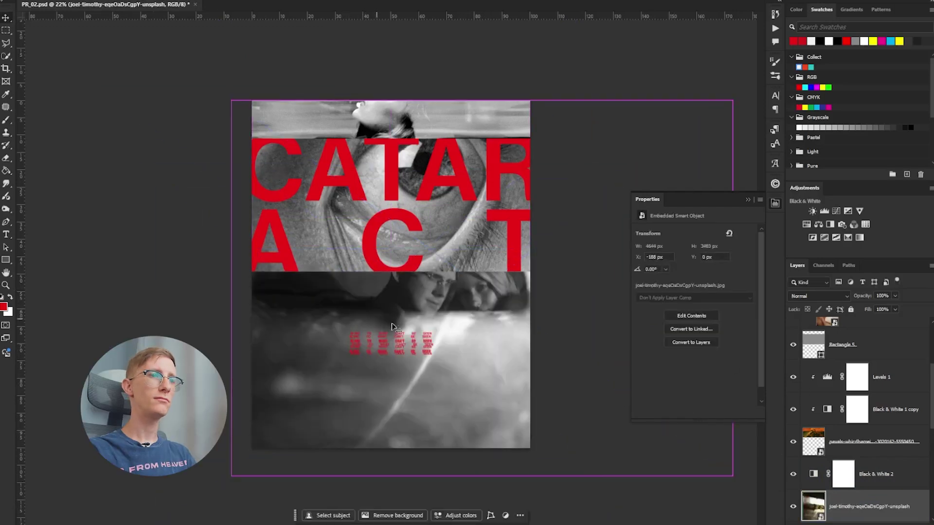
- Move the blurred background photo below the eye to X -58 px and Y -183 px
{"action": "left_click_drag", "start_coordinate": [392, 327], "coordinate": [431, 317]}
{"action": "key", "text": "z"}
{"action": "left_click_drag", "start_coordinate": [517, 322], "coordinate": [461, 336]}
{"action": "left_click_drag", "start_coordinate": [413, 298], "coordinate": [486, 324]}
{"action": "key", "text": "v"}
{"action": "key", "text": "z"}
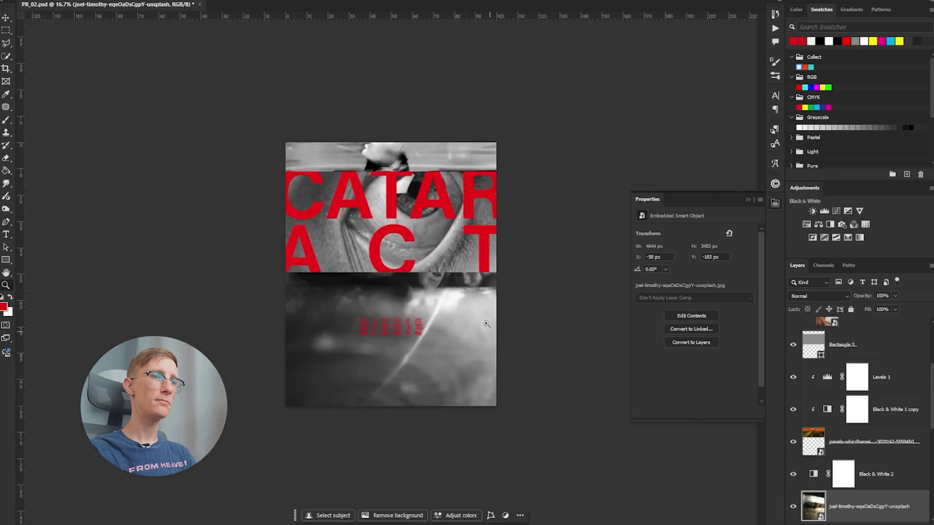
- Add a Levels adjustment above Black & White 2, brighten its midtones and highlights, and save the document
{"action": "left_click", "coordinate": [843, 474]}
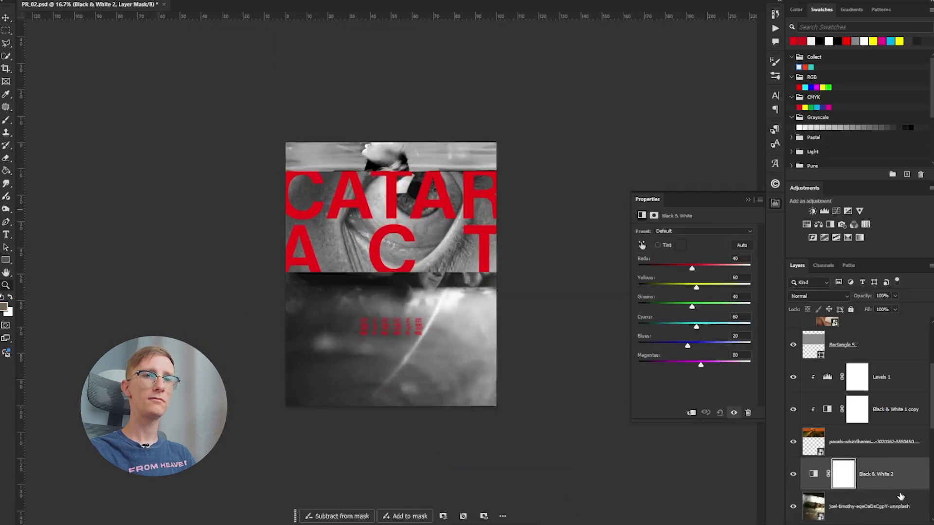
{"action": "left_click", "coordinate": [824, 211]}
{"action": "left_click", "coordinate": [690, 412]}
{"action": "left_click_drag", "start_coordinate": [701, 303], "coordinate": [685, 302]}
{"action": "left_click_drag", "start_coordinate": [752, 303], "coordinate": [682, 302]}
{"action": "key", "text": "ctrl+s"}
- Apply Gaussian Blur and a Filter Gallery effect to the smart object with the stacked BLIND TO WHAT CAN'T BE SEEN lines
{"action": "left_click_drag", "start_coordinate": [397, 266], "coordinate": [467, 258]}
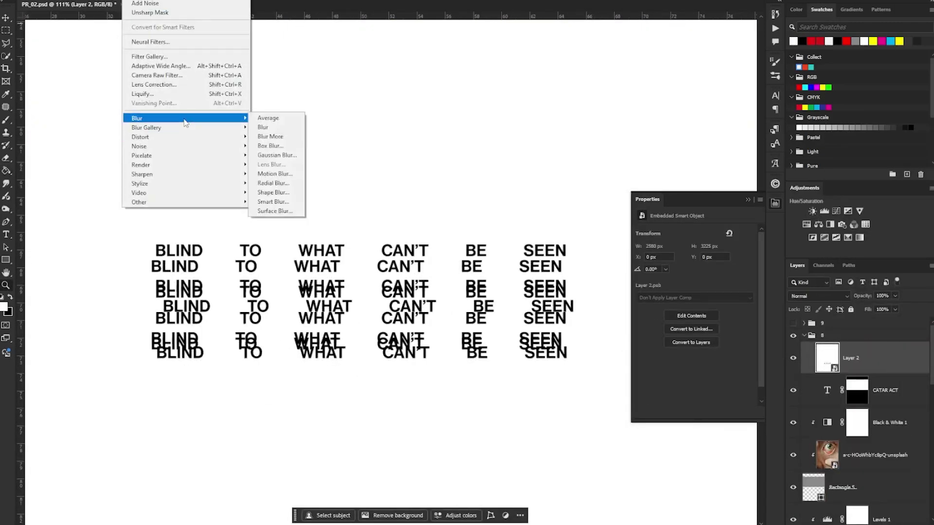
{"action": "left_click", "coordinate": [278, 156]}
{"action": "left_click", "coordinate": [691, 152]}
{"action": "left_click", "coordinate": [150, 56]}
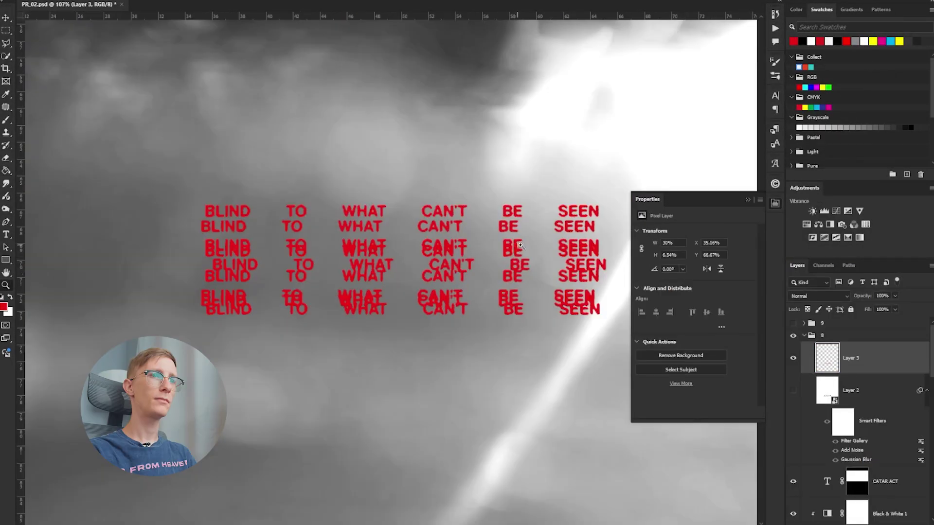
{"action": "scroll", "coordinate": [521, 246], "scroll_direction": "up", "scroll_amount": 5}
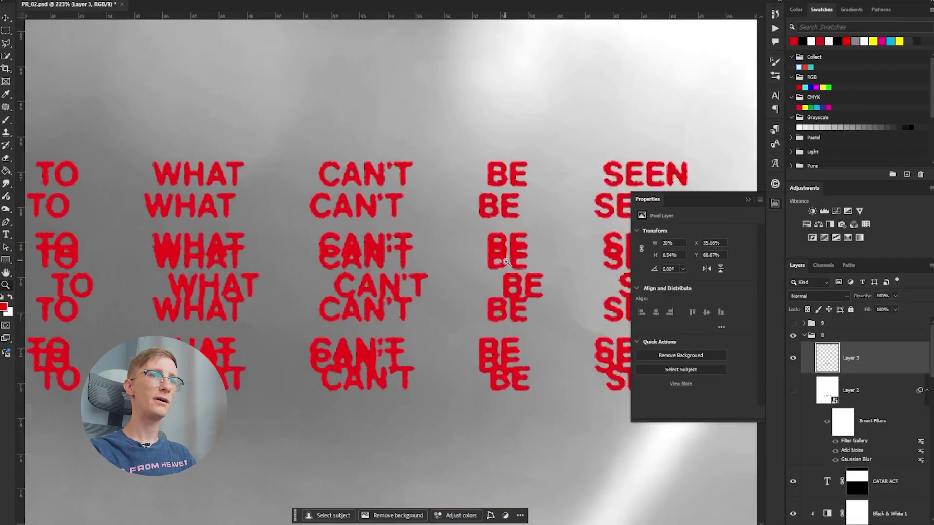
{"action": "scroll", "coordinate": [358, 239], "scroll_direction": "down", "scroll_amount": 6}
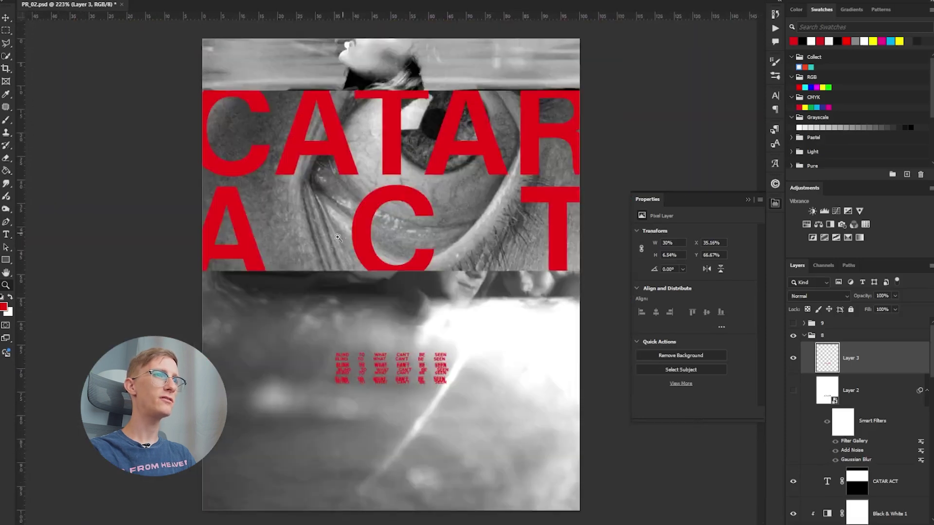
{"action": "left_click_drag", "start_coordinate": [337, 238], "coordinate": [318, 237]}
{"action": "left_click_drag", "start_coordinate": [394, 242], "coordinate": [417, 242]}
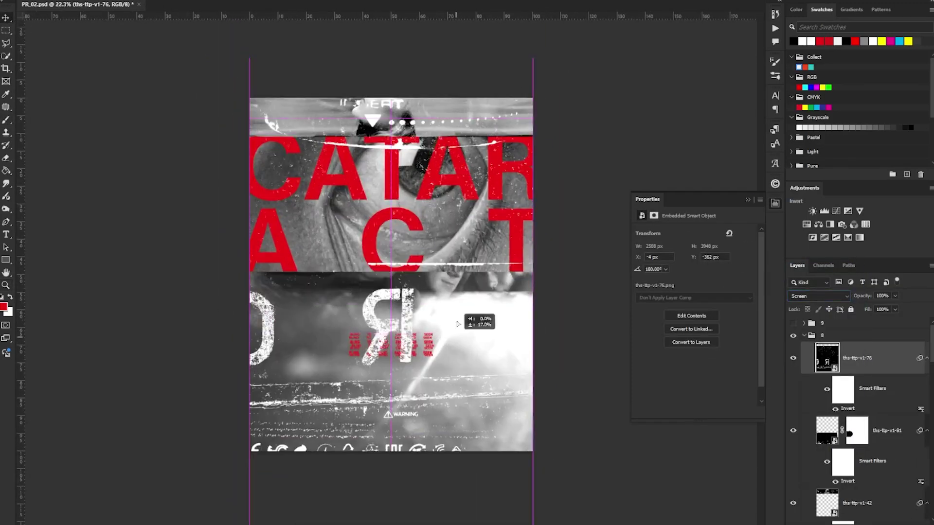
- Move the ths-ttp-v1-76 texture overlay vertically across the poster and save the document
{"action": "left_click_drag", "start_coordinate": [450, 331], "coordinate": [428, 289]}
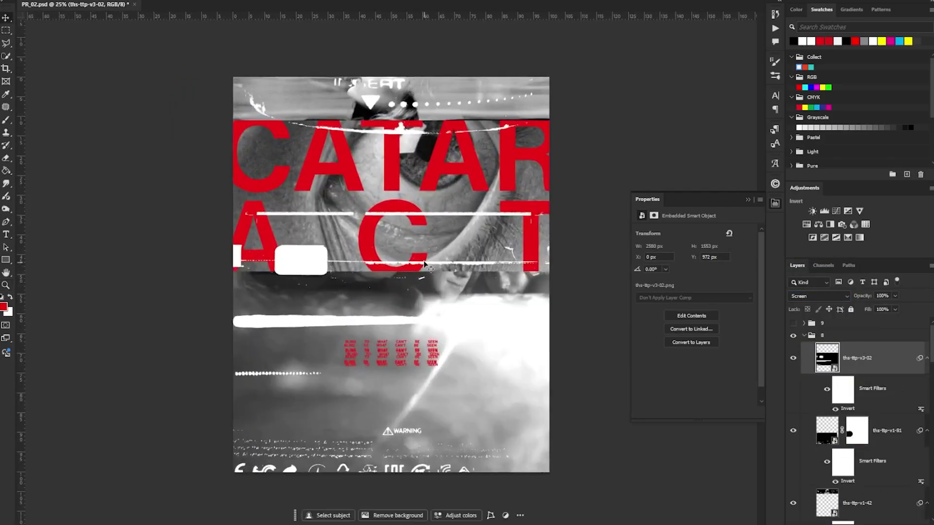
{"action": "left_click", "coordinate": [408, 254], "text": "alt"}
{"action": "key", "text": "ctrl+s"}
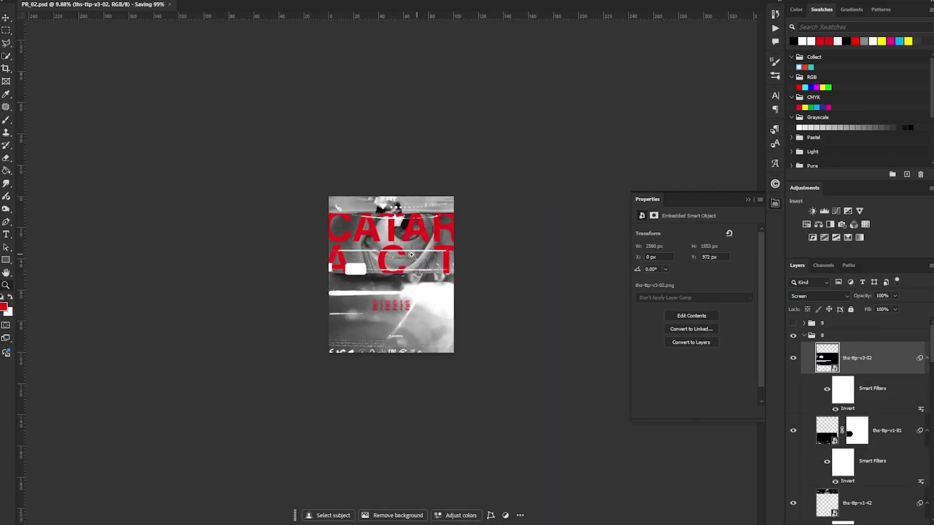